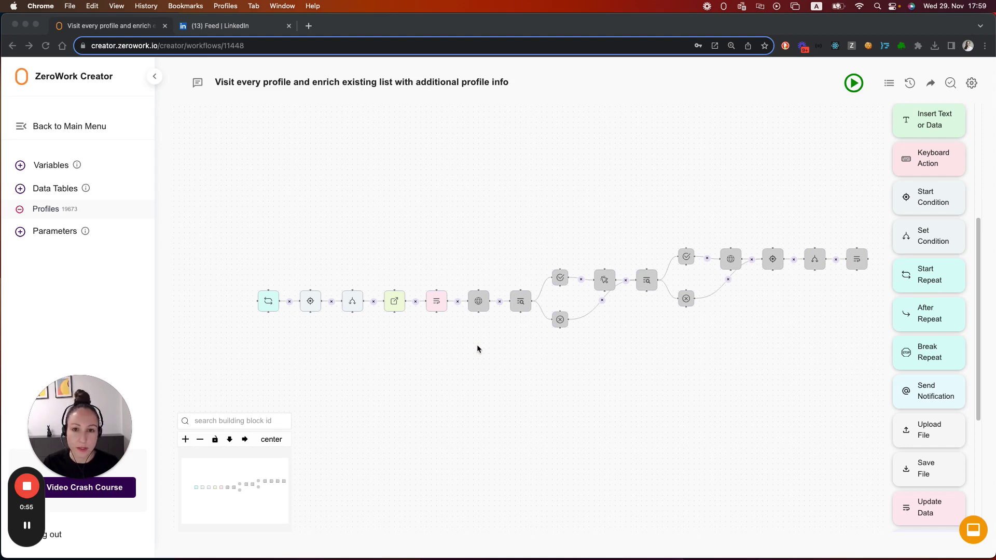
- Create a new taskbot variable named 'counter' from the Variables panel
{"action": "scroll", "coordinate": [370, 344], "scroll_direction": "up", "scroll_amount": 5}
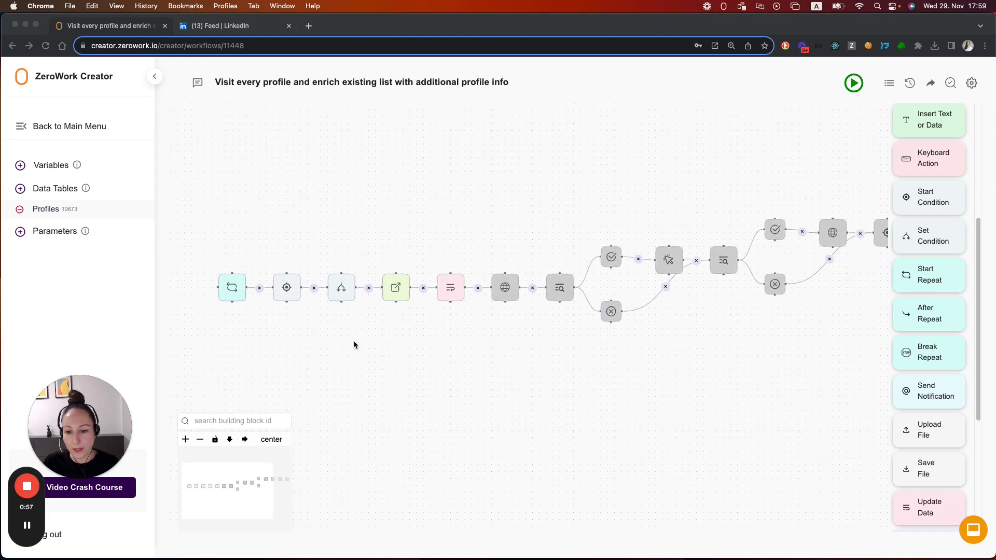
{"action": "left_click", "coordinate": [325, 340]}
{"action": "scroll", "coordinate": [330, 339], "scroll_direction": "left", "scroll_amount": 3}
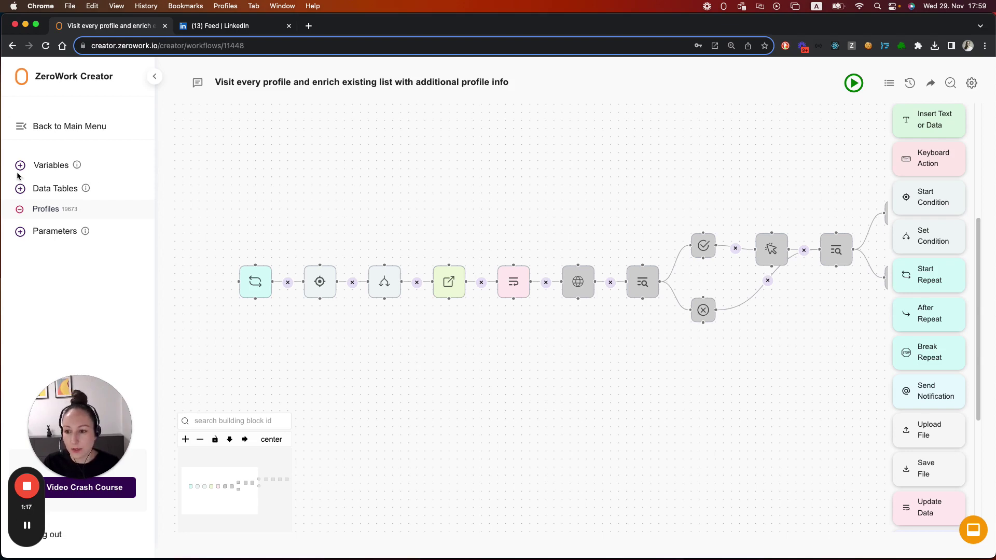
{"action": "left_click", "coordinate": [44, 169]}
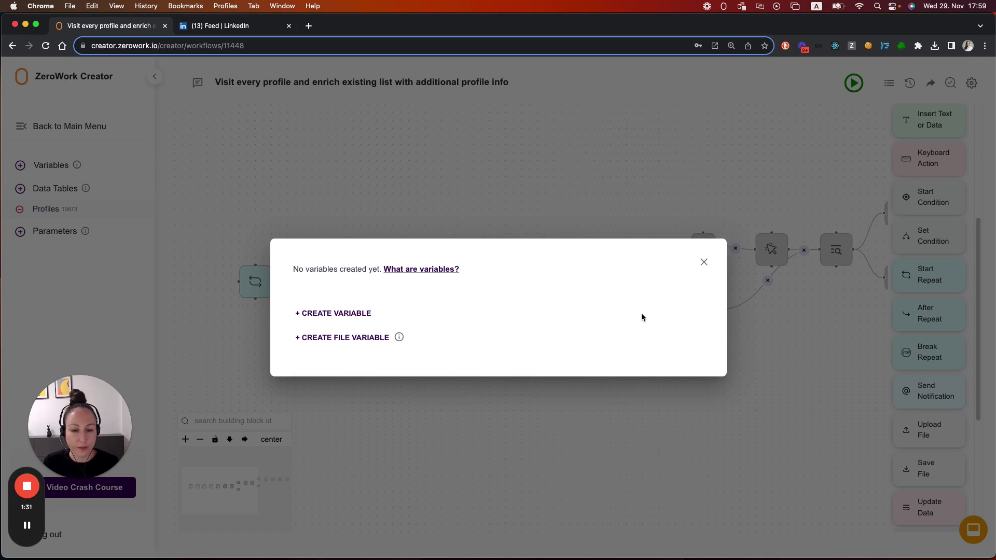
{"action": "left_click", "coordinate": [317, 313]}
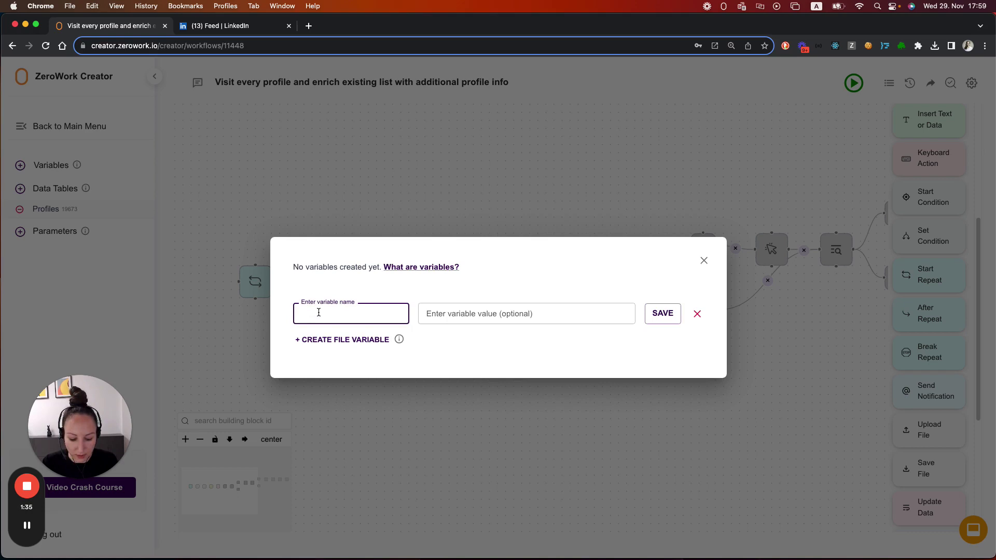
{"action": "type", "text": "counter"}
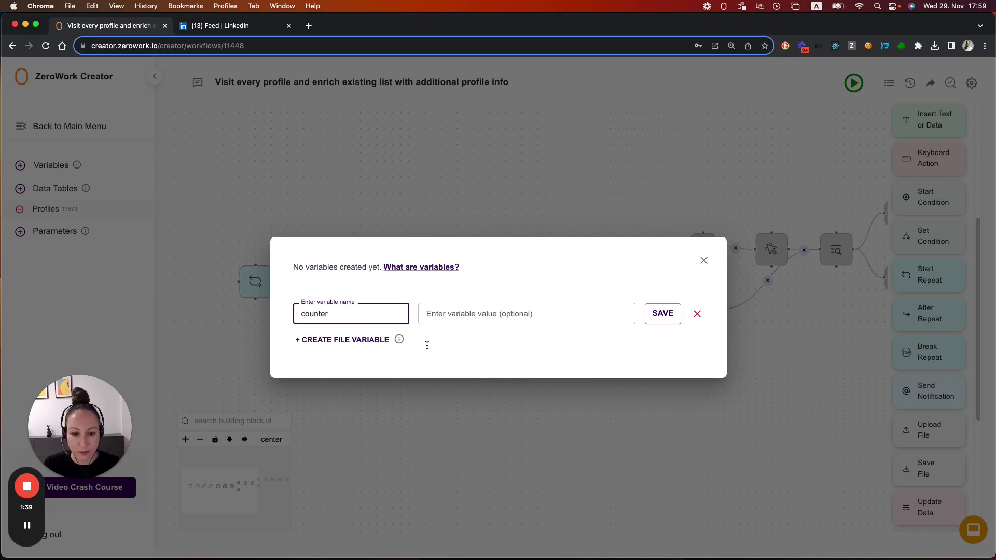
{"action": "key", "text": "Return"}
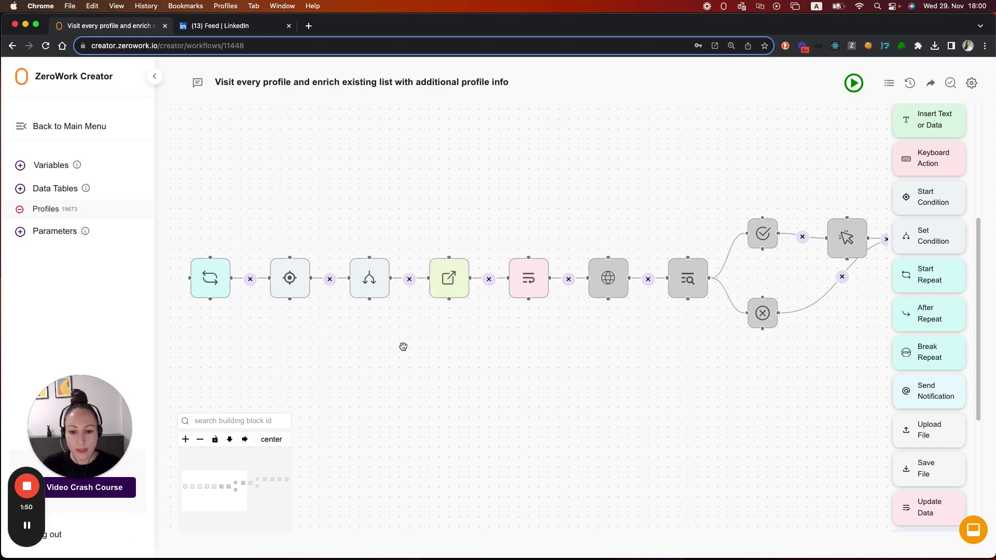
- Shift the first four workflow steps left and delete the link after Open Link
{"action": "scroll", "coordinate": [402, 347], "scroll_direction": "down", "scroll_amount": 5}
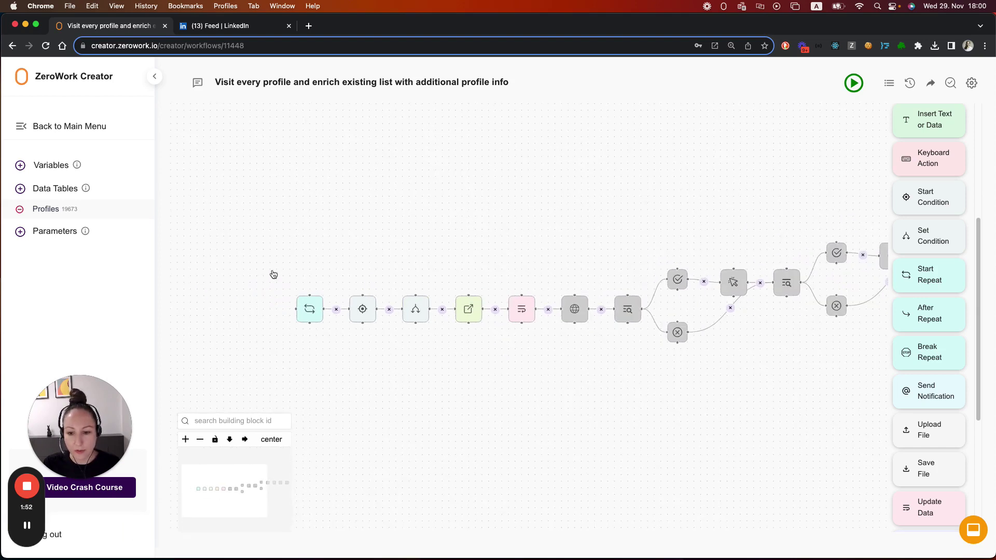
{"action": "left_click_drag", "start_coordinate": [273, 270], "coordinate": [490, 347]}
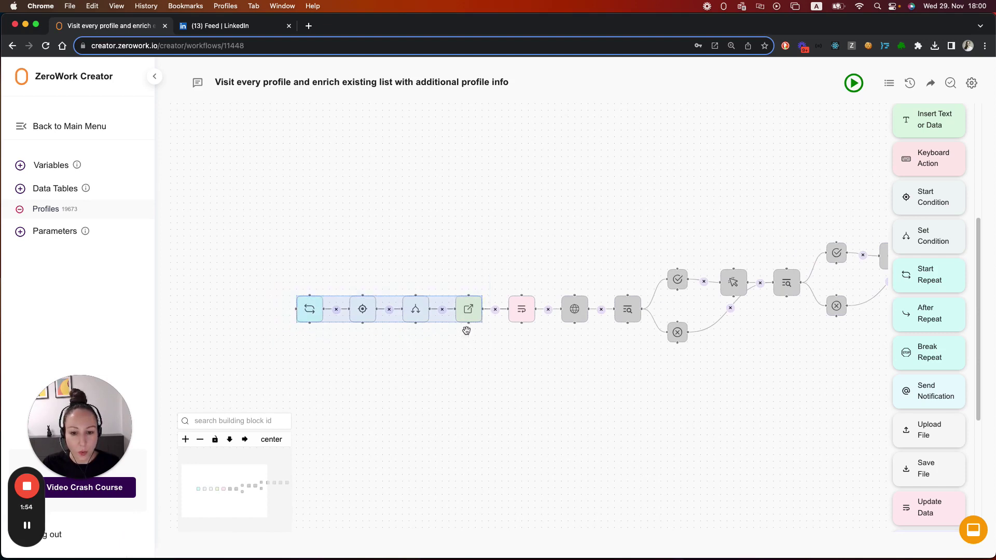
{"action": "left_click_drag", "start_coordinate": [412, 318], "coordinate": [326, 318]}
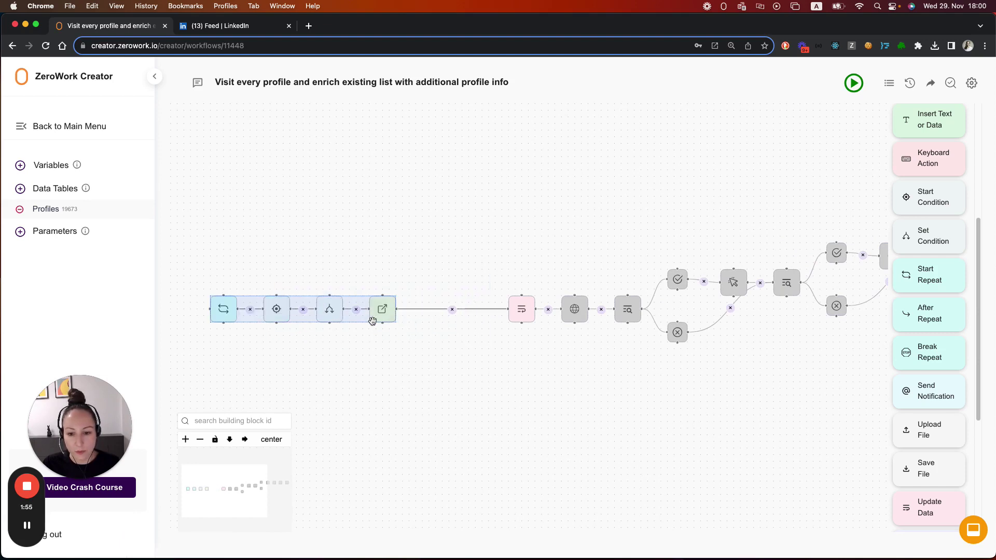
{"action": "left_click", "coordinate": [451, 309]}
- Drop an Update Data step into the gap that adds 1 to variable counter, and save it
{"action": "scroll", "coordinate": [921, 436], "scroll_direction": "down", "scroll_amount": 5}
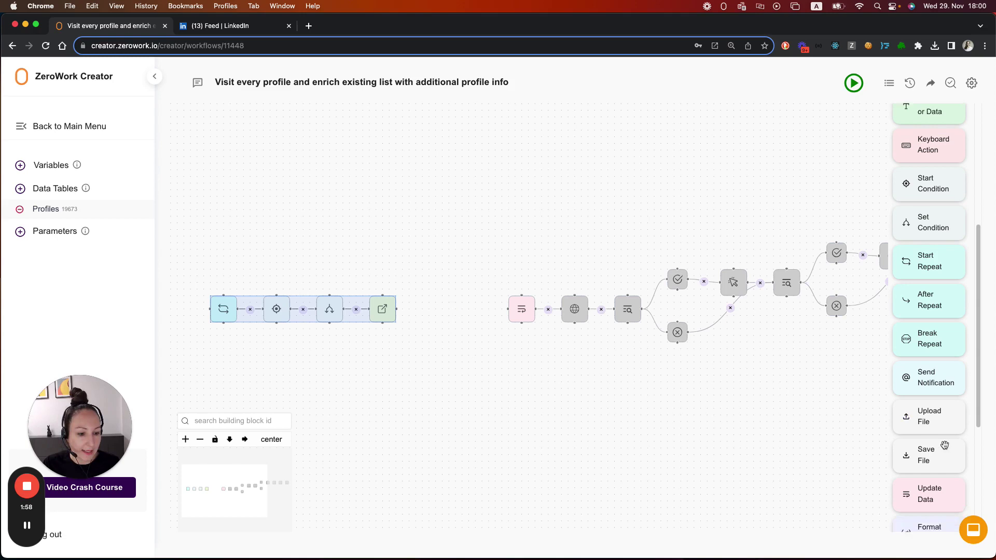
{"action": "left_click_drag", "start_coordinate": [930, 352], "coordinate": [460, 309]}
{"action": "left_click", "coordinate": [462, 319]}
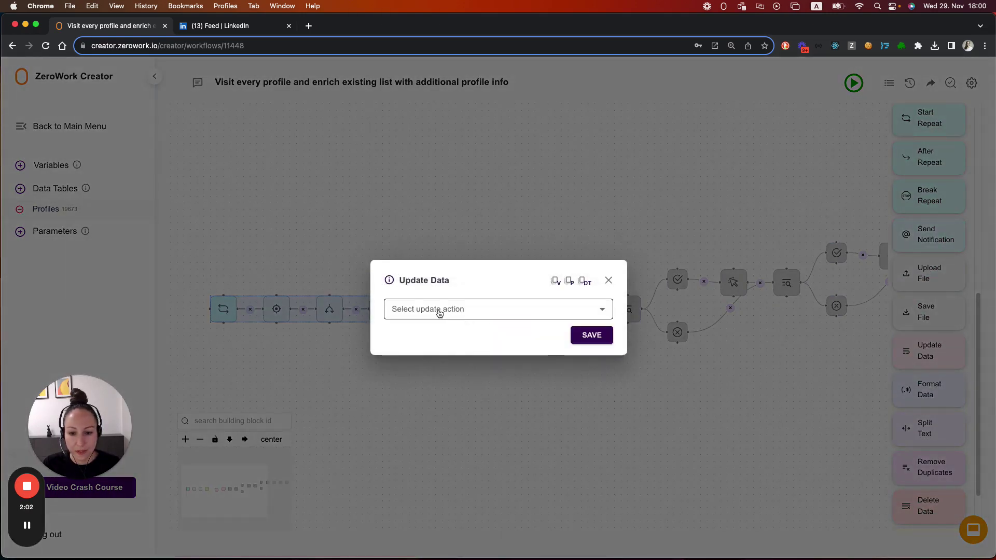
{"action": "left_click", "coordinate": [440, 311]}
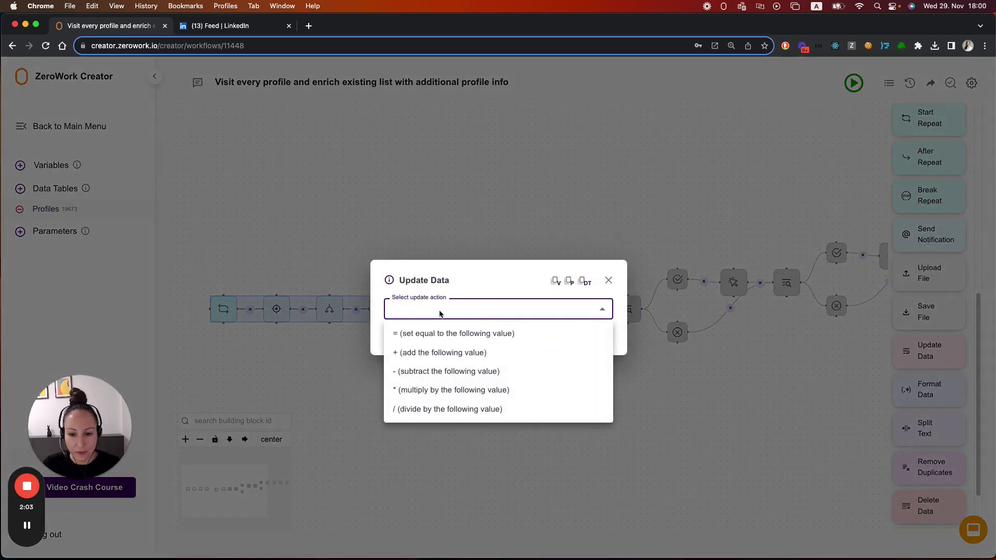
{"action": "left_click", "coordinate": [425, 352]}
{"action": "left_click", "coordinate": [414, 290]}
{"action": "type", "text": "1"}
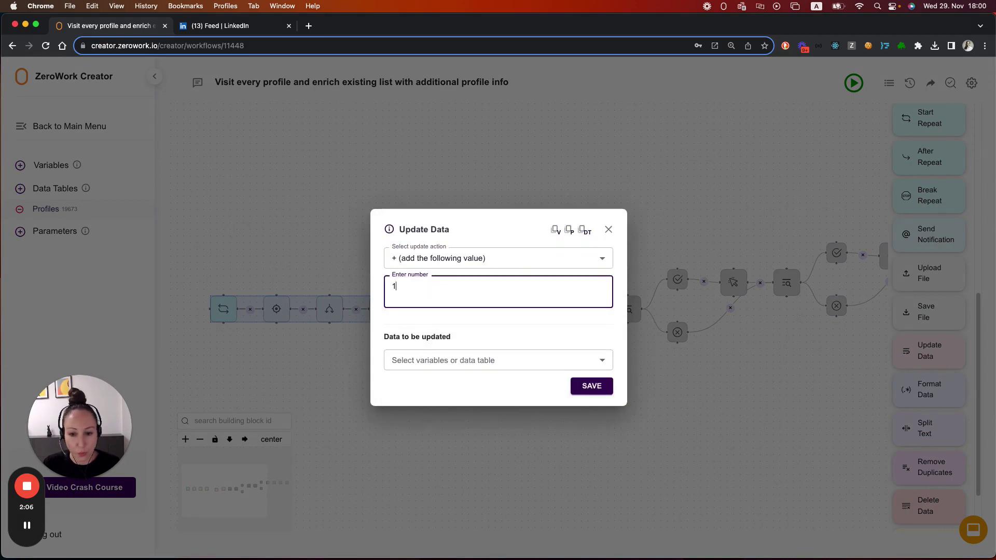
{"action": "left_click", "coordinate": [438, 362]}
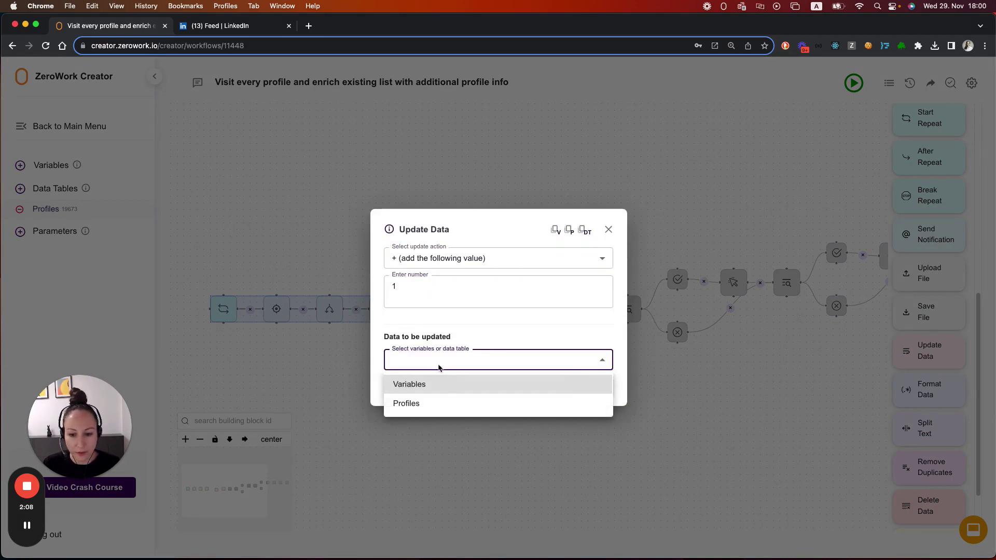
{"action": "left_click", "coordinate": [433, 386]}
{"action": "left_click", "coordinate": [425, 399]}
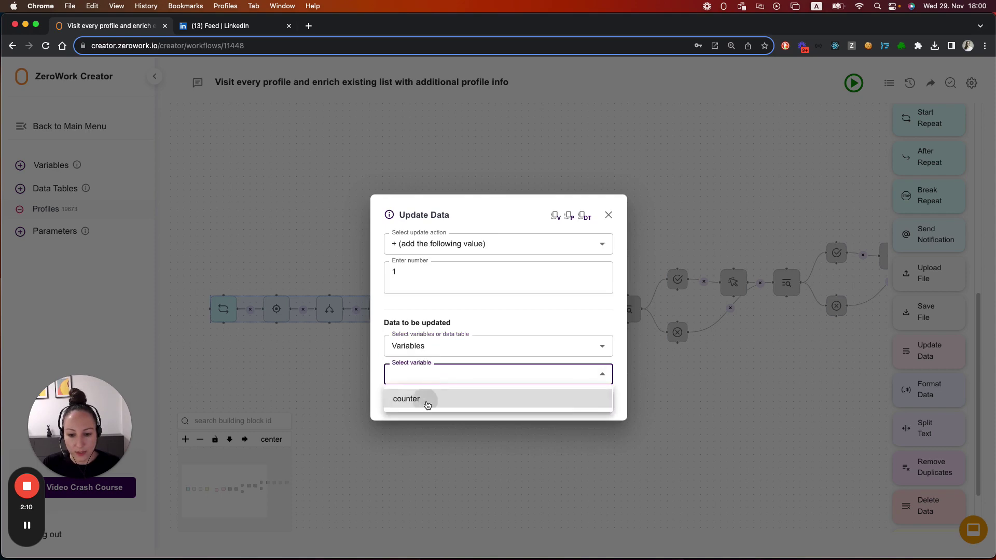
{"action": "left_click", "coordinate": [583, 404]}
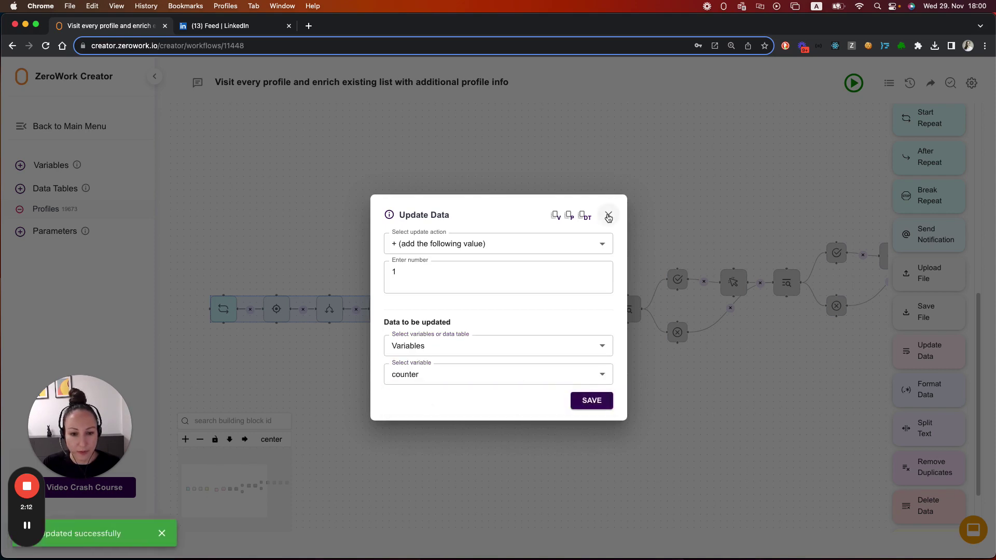
{"action": "left_click", "coordinate": [608, 215]}
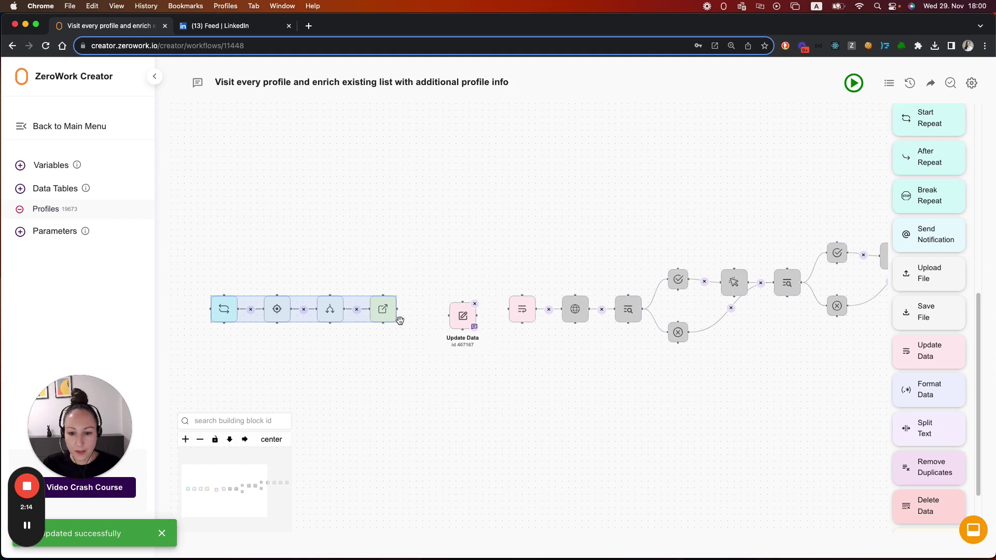
- Connect Open Link's output to the Update Data step and tidy the node positions
{"action": "mouse_move", "coordinate": [398, 308]}
{"action": "left_mouse_down"}
{"action": "mouse_move", "coordinate": [449, 317]}
{"action": "mouse_move", "coordinate": [508, 310]}
{"action": "mouse_move", "coordinate": [458, 301]}
{"action": "left_mouse_up"}
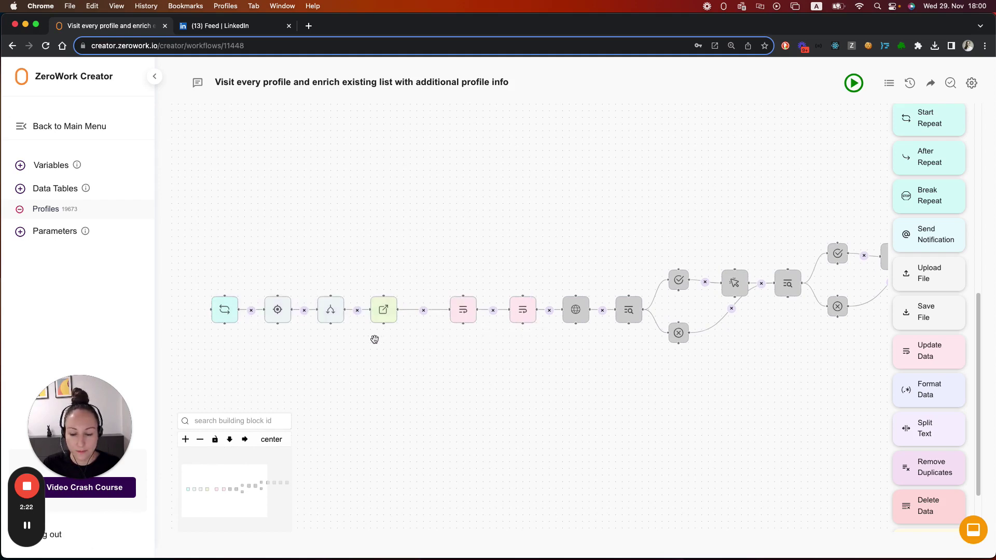
{"action": "left_click_drag", "start_coordinate": [384, 310], "coordinate": [409, 310]}
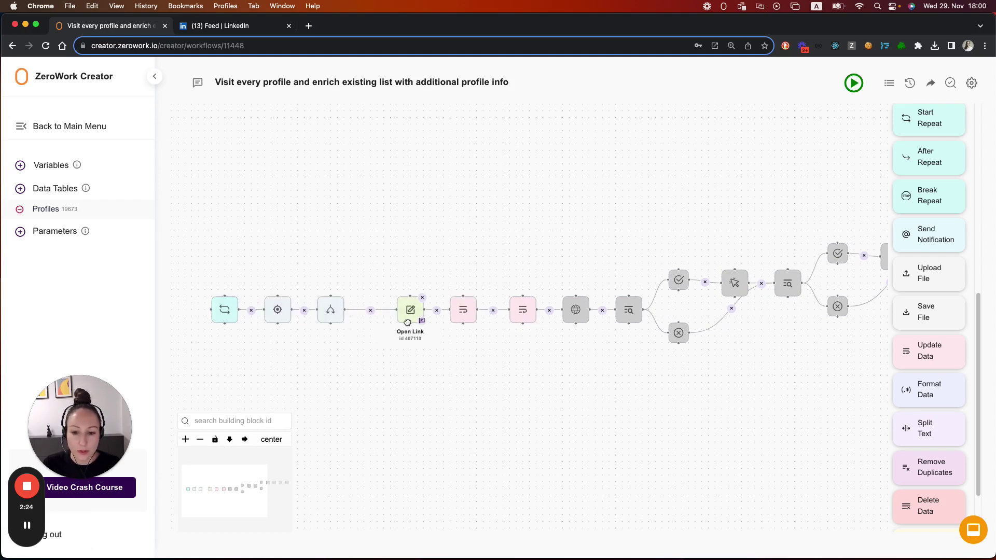
{"action": "left_click_drag", "start_coordinate": [374, 349], "coordinate": [433, 354]}
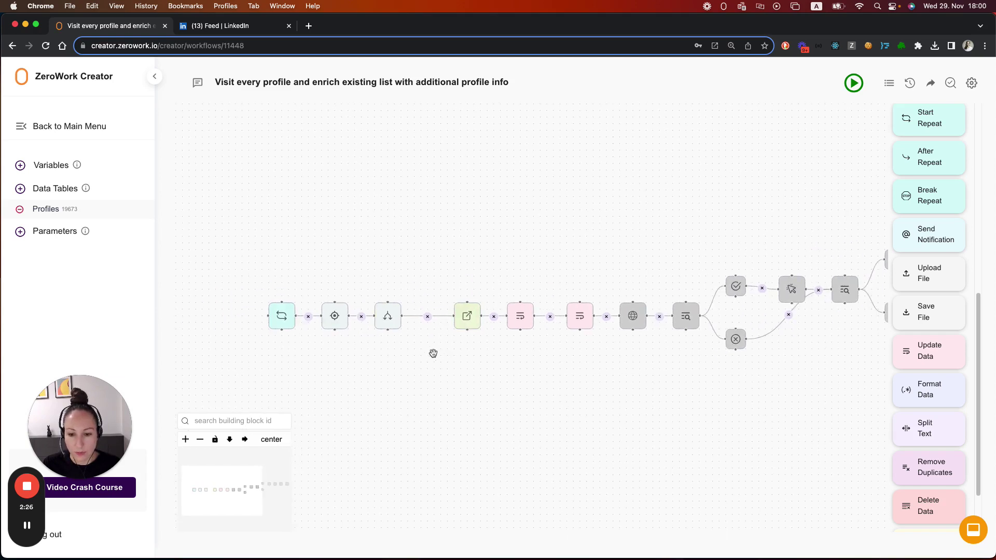
{"action": "scroll", "coordinate": [388, 365], "scroll_direction": "down", "scroll_amount": 2}
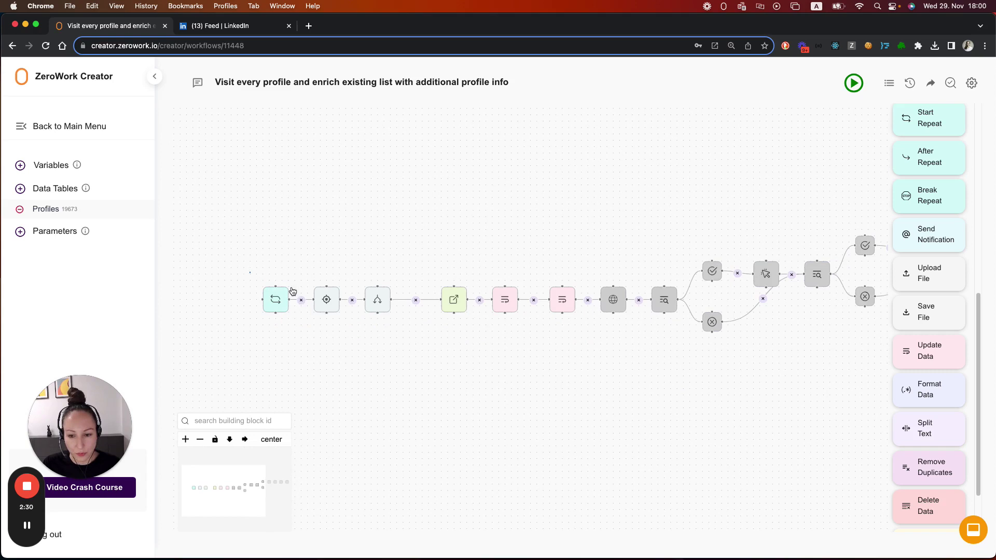
- Move the first three steps further left and delete their link into Open Link
{"action": "left_click_drag", "start_coordinate": [249, 271], "coordinate": [402, 340]}
{"action": "left_click_drag", "start_coordinate": [378, 307], "coordinate": [320, 312]}
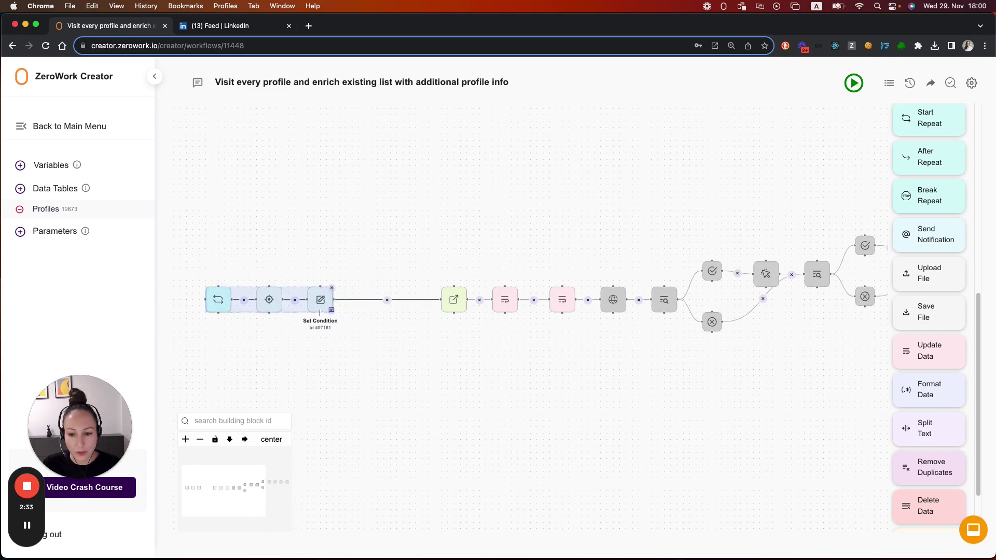
{"action": "left_click", "coordinate": [388, 301]}
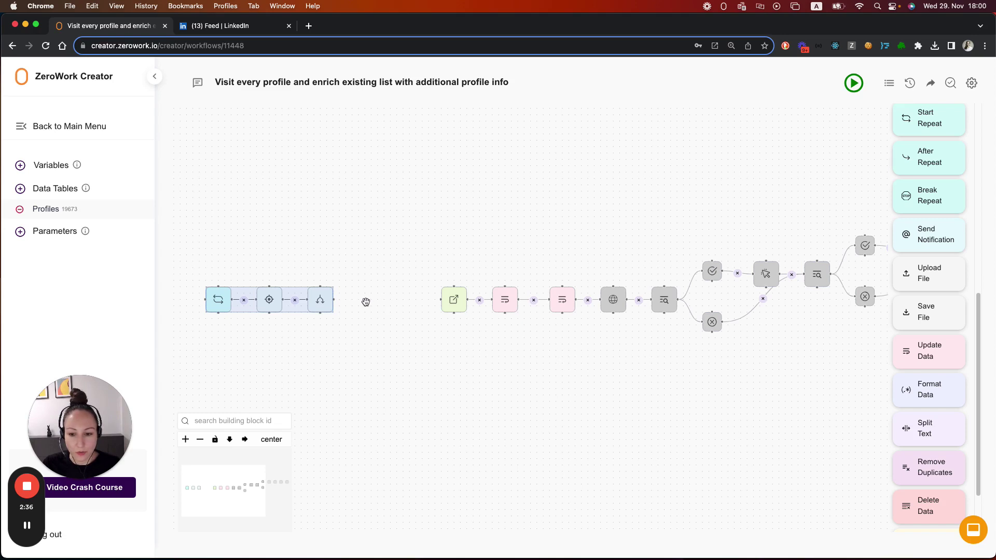
{"action": "left_click", "coordinate": [370, 304]}
- Place a Start Condition after Set Condition, set to check the variable counter, and save it
{"action": "scroll", "coordinate": [932, 306], "scroll_direction": "up", "scroll_amount": 5}
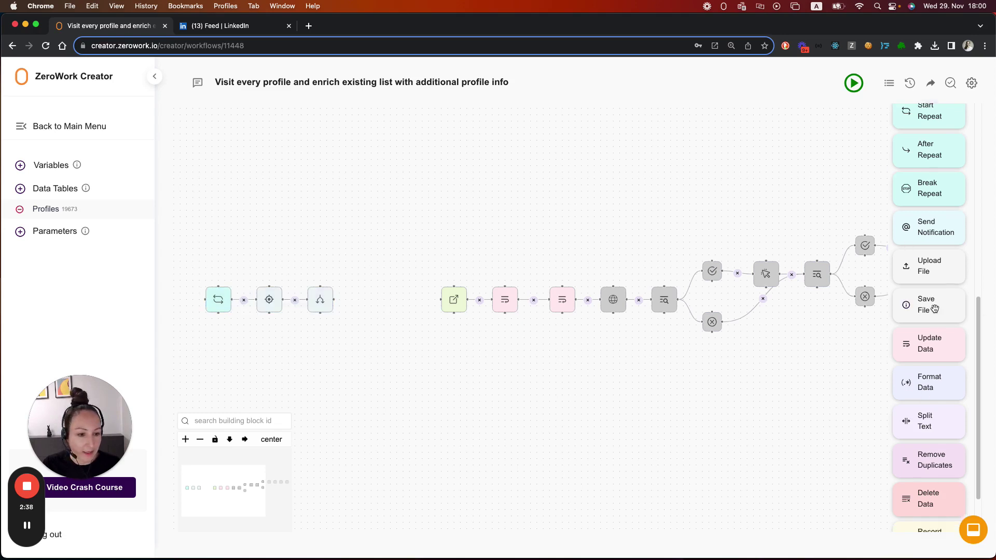
{"action": "left_click_drag", "start_coordinate": [928, 204], "coordinate": [352, 295]}
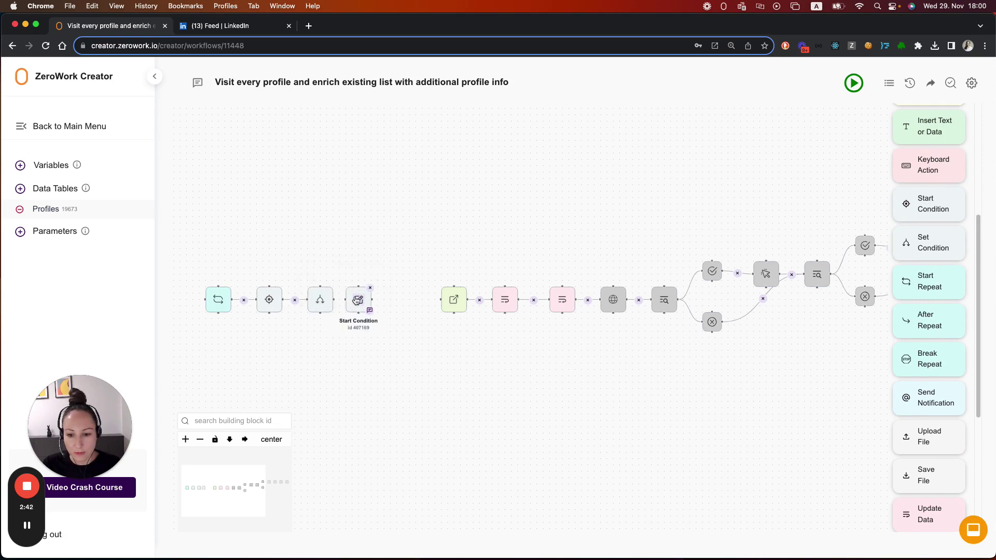
{"action": "left_click", "coordinate": [357, 300]}
{"action": "left_click", "coordinate": [412, 313]}
{"action": "left_click", "coordinate": [410, 331]}
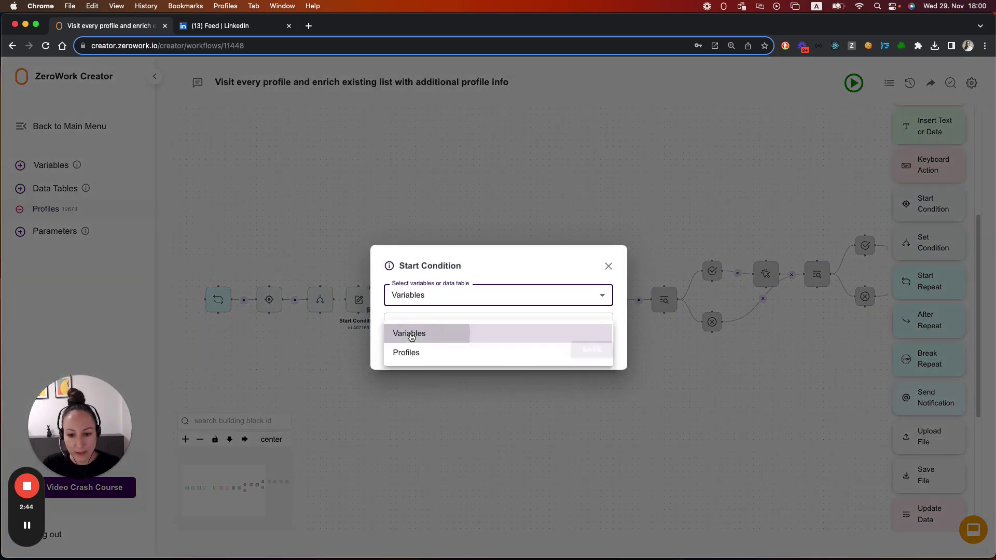
{"action": "left_click", "coordinate": [412, 323]}
{"action": "left_click", "coordinate": [414, 346]}
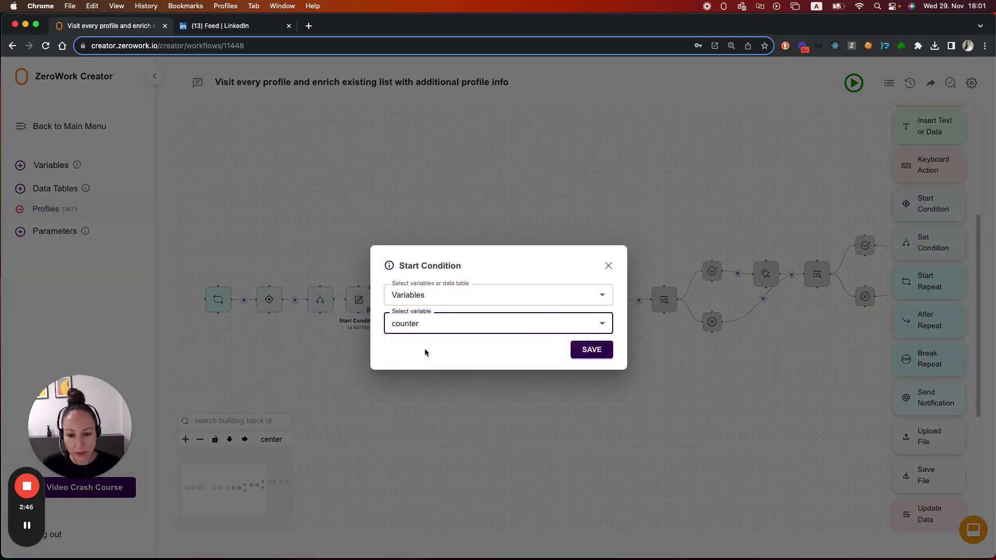
{"action": "left_click", "coordinate": [590, 349]}
{"action": "left_click", "coordinate": [608, 267]}
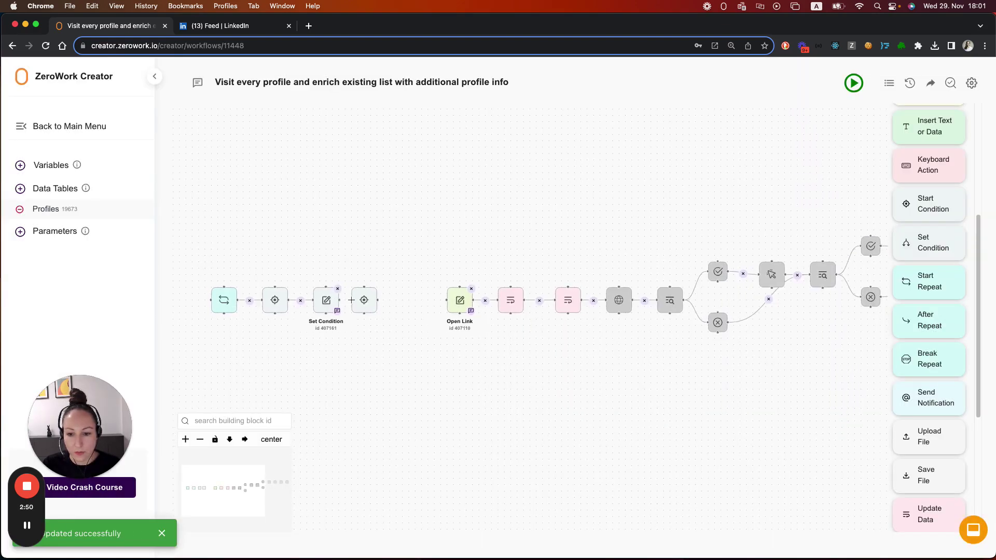
- Add a Set Condition step with comparison '<' and value 3, and save it
{"action": "left_click_drag", "start_coordinate": [933, 244], "coordinate": [406, 295]}
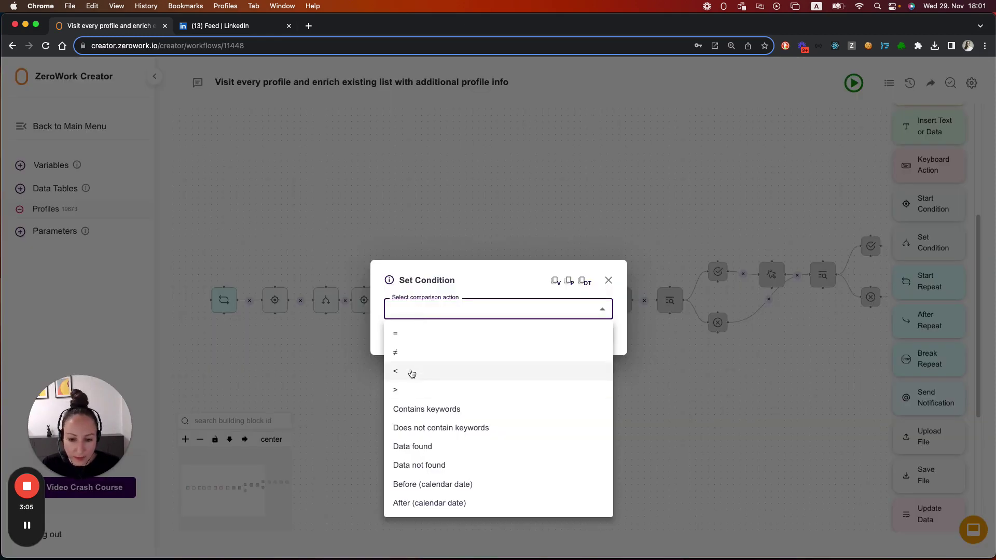
{"action": "left_click", "coordinate": [412, 373]}
{"action": "left_click", "coordinate": [410, 324]}
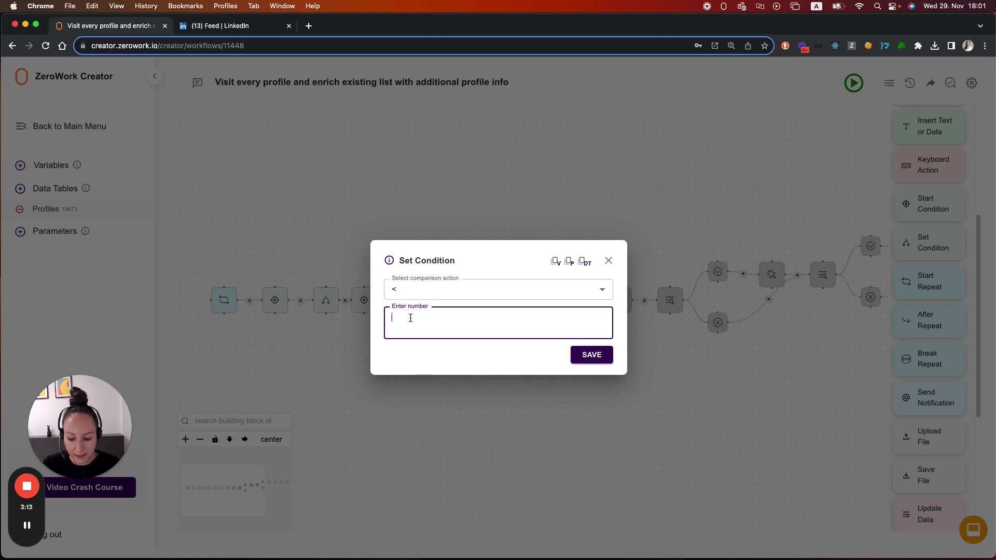
{"action": "type", "text": "3"}
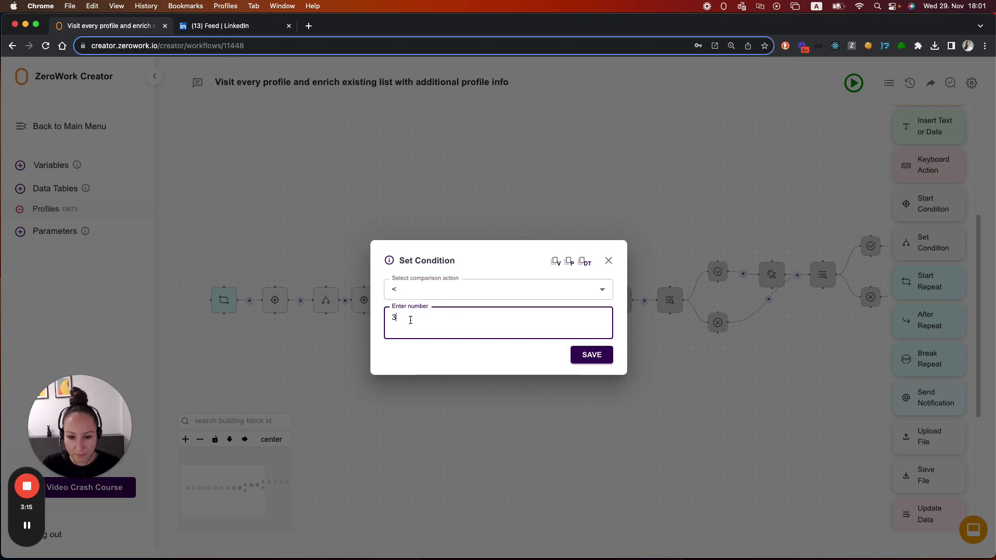
{"action": "left_click", "coordinate": [594, 359]}
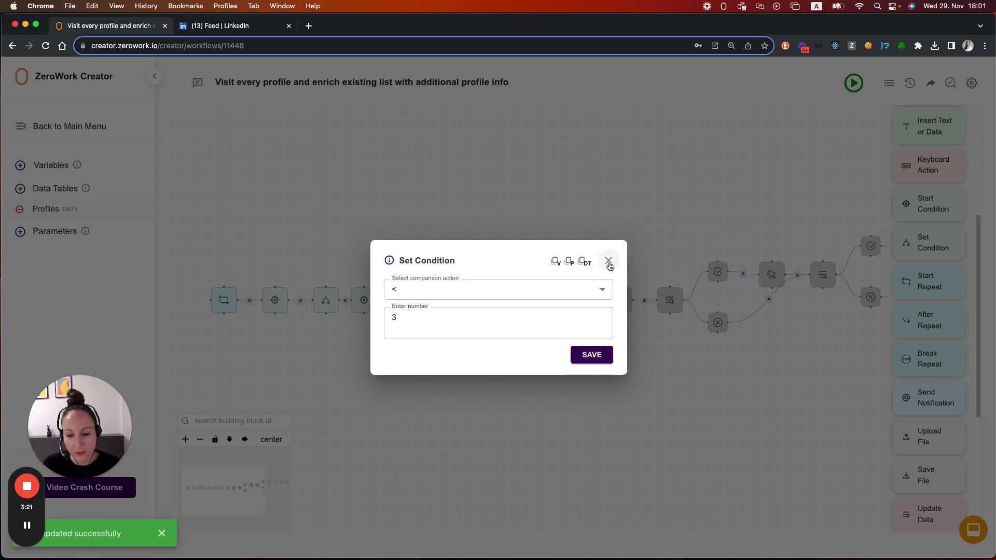
{"action": "left_click", "coordinate": [608, 261]}
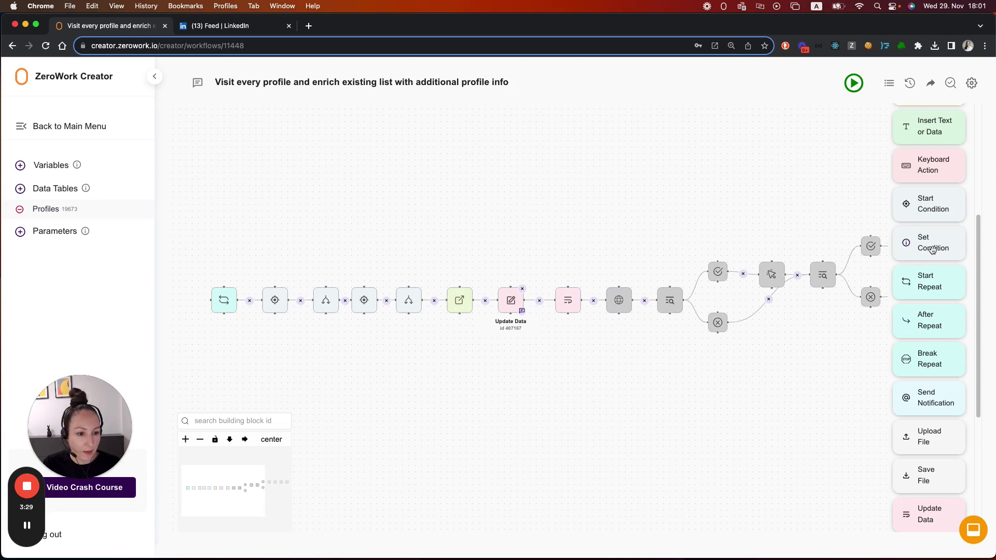
- Drop a second Set Condition below the chain, linked from the Start Condition's bottom handle
{"action": "left_click_drag", "start_coordinate": [929, 248], "coordinate": [396, 336]}
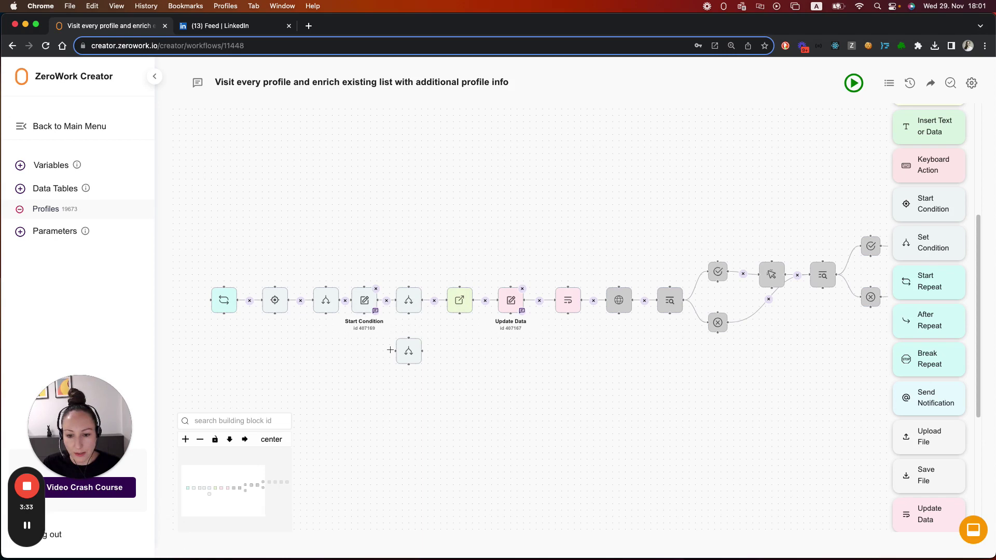
{"action": "left_click_drag", "start_coordinate": [390, 350], "coordinate": [364, 313]}
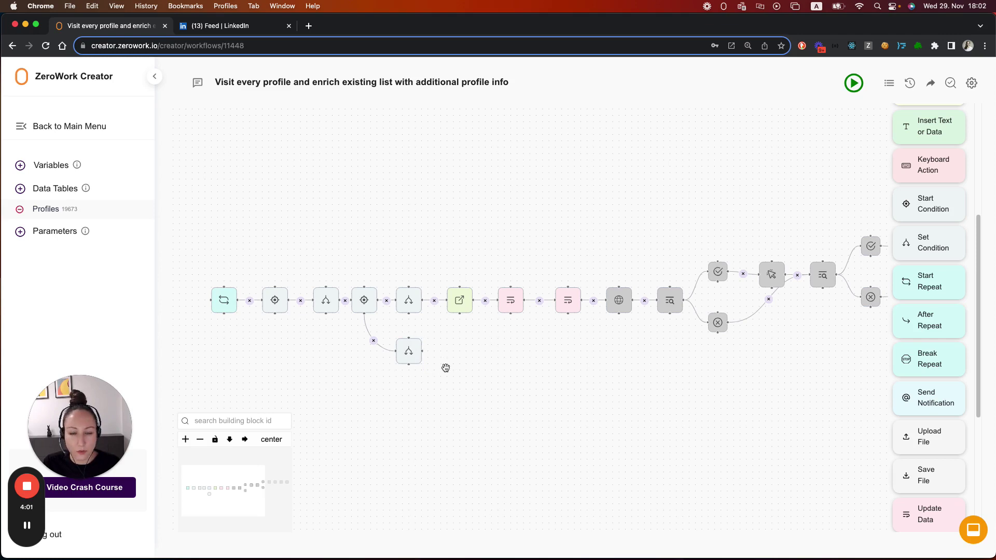
- Set the lower Set Condition (407171) to test '=' 3 and save it
{"action": "left_click", "coordinate": [407, 348]}
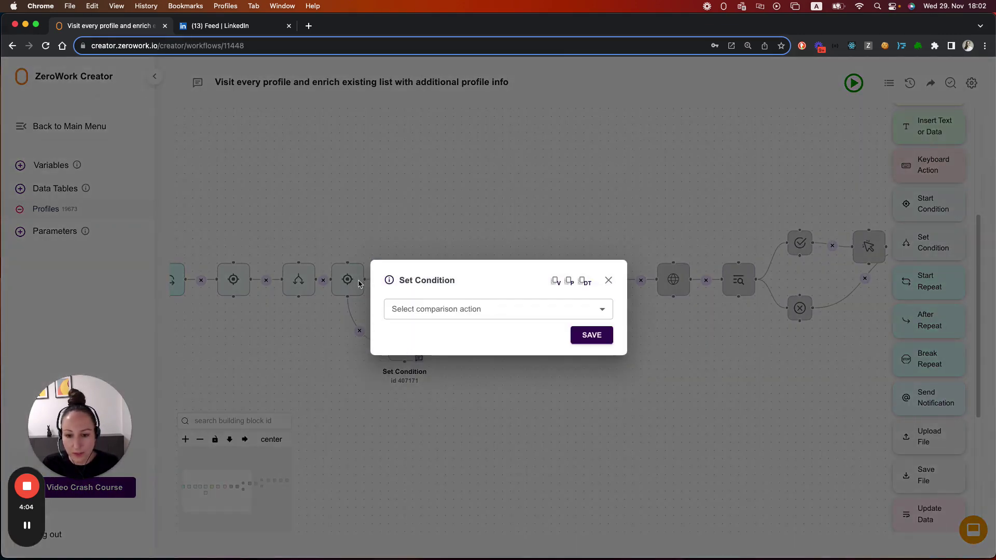
{"action": "left_click", "coordinate": [465, 315]}
{"action": "left_click", "coordinate": [434, 334]}
{"action": "left_click", "coordinate": [430, 323]}
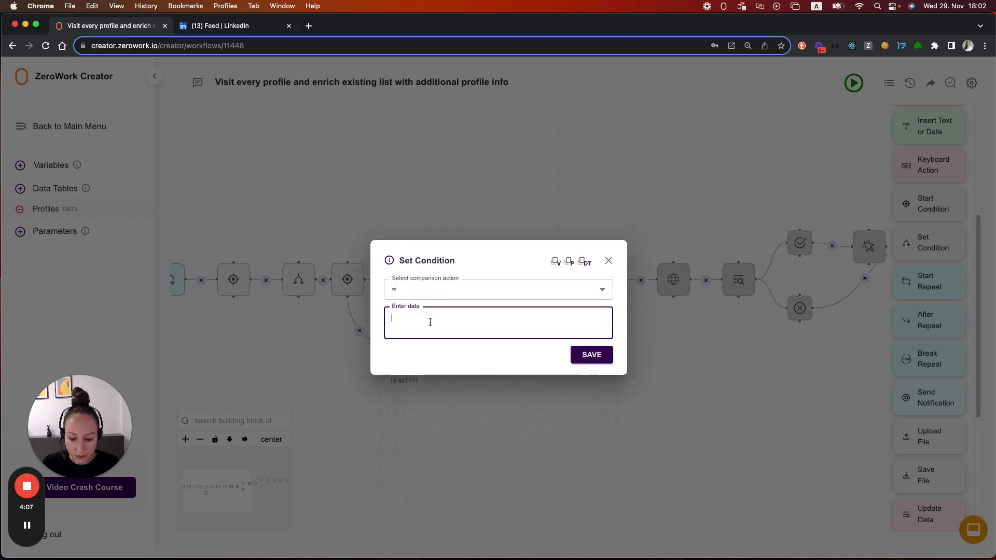
{"action": "left_click", "coordinate": [597, 357]}
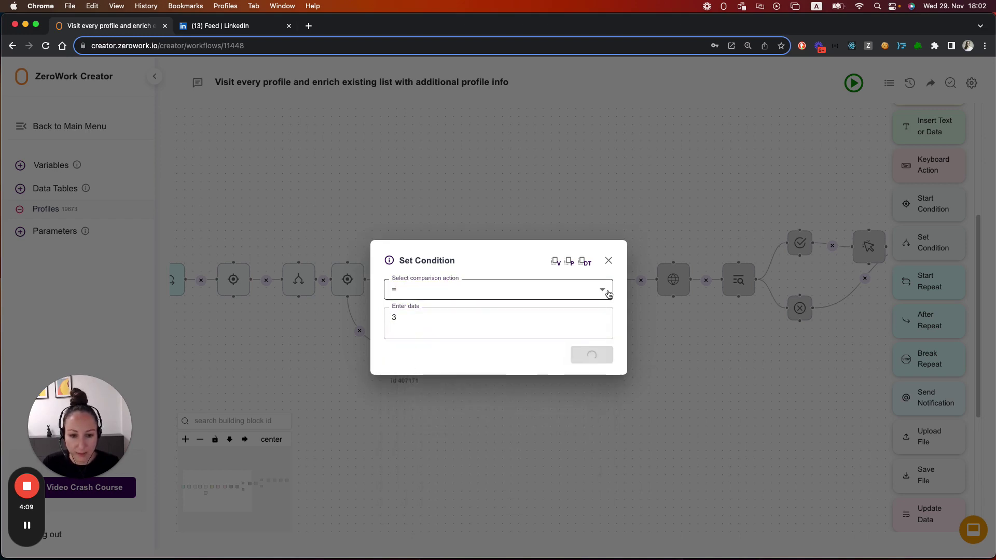
{"action": "left_click", "coordinate": [609, 261]}
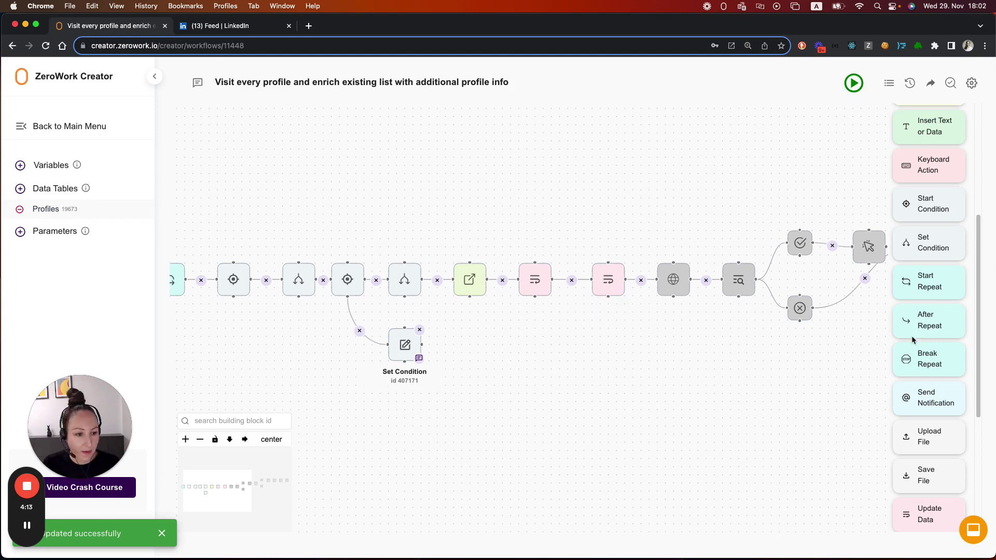
- Place a Break Repeat block after the counter = 3 condition
{"action": "left_click_drag", "start_coordinate": [933, 352], "coordinate": [467, 338]}
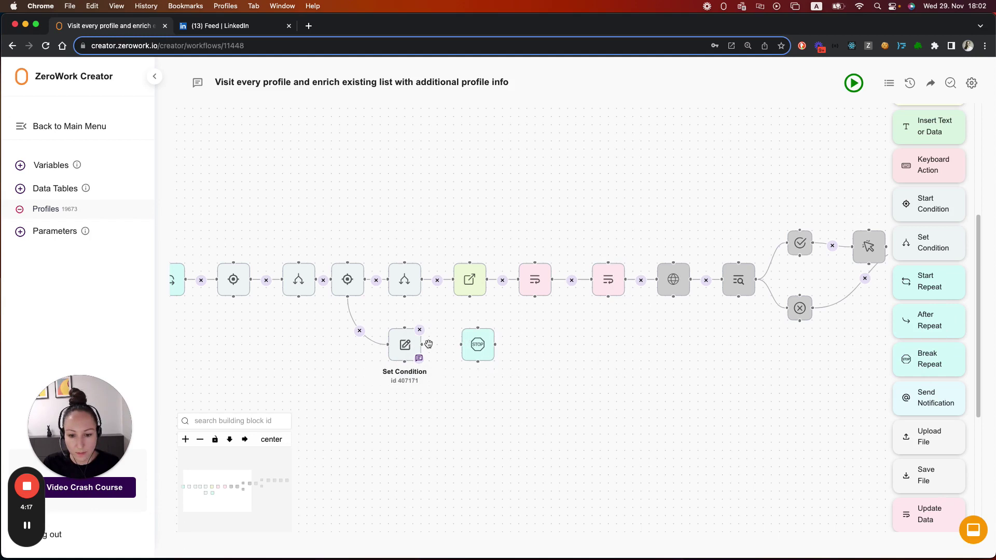
{"action": "scroll", "coordinate": [418, 383], "scroll_direction": "down", "scroll_amount": 3}
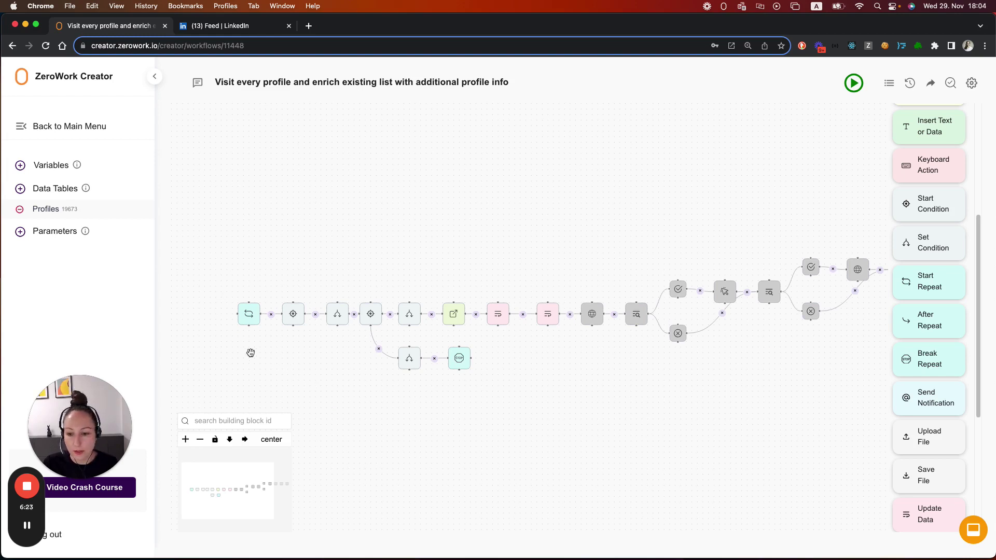
- Clear the Start Repeat loop's repetition limit of 3 and save the loop
{"action": "left_click", "coordinate": [249, 313]}
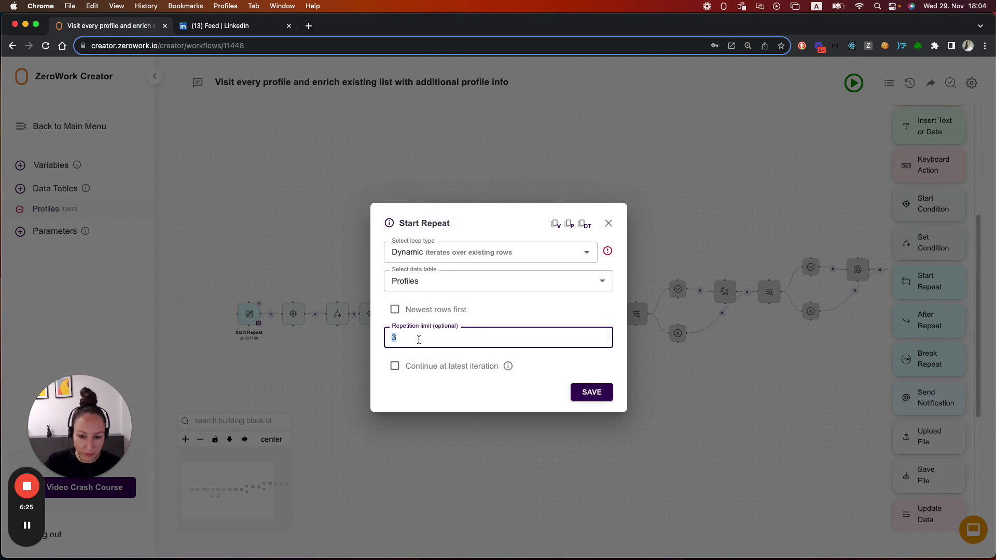
{"action": "left_click", "coordinate": [560, 359]}
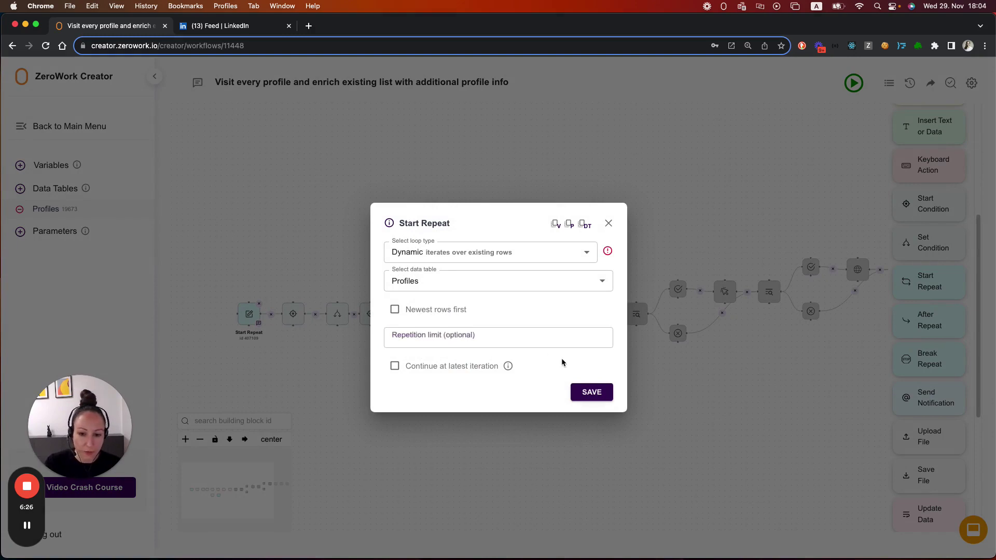
{"action": "left_click", "coordinate": [602, 390]}
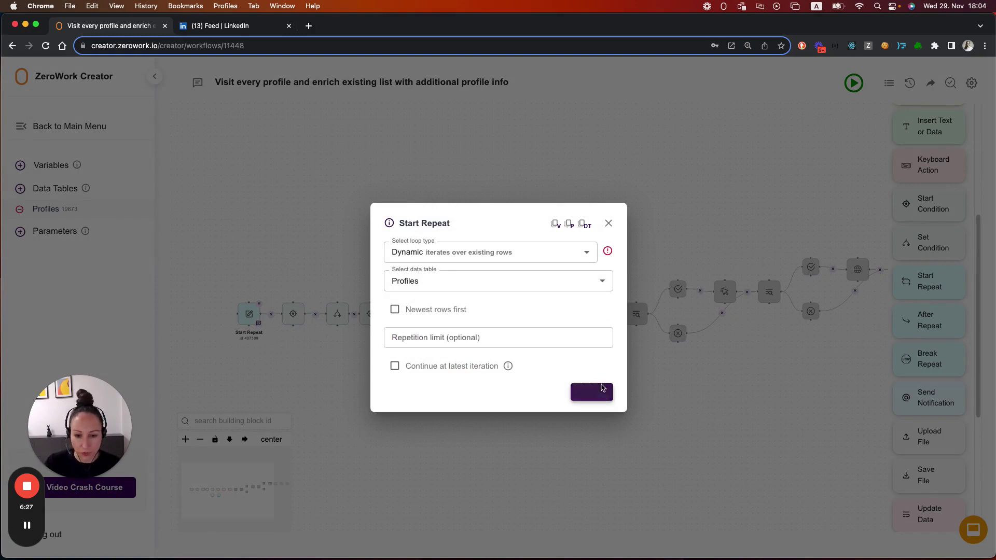
{"action": "left_click", "coordinate": [609, 222]}
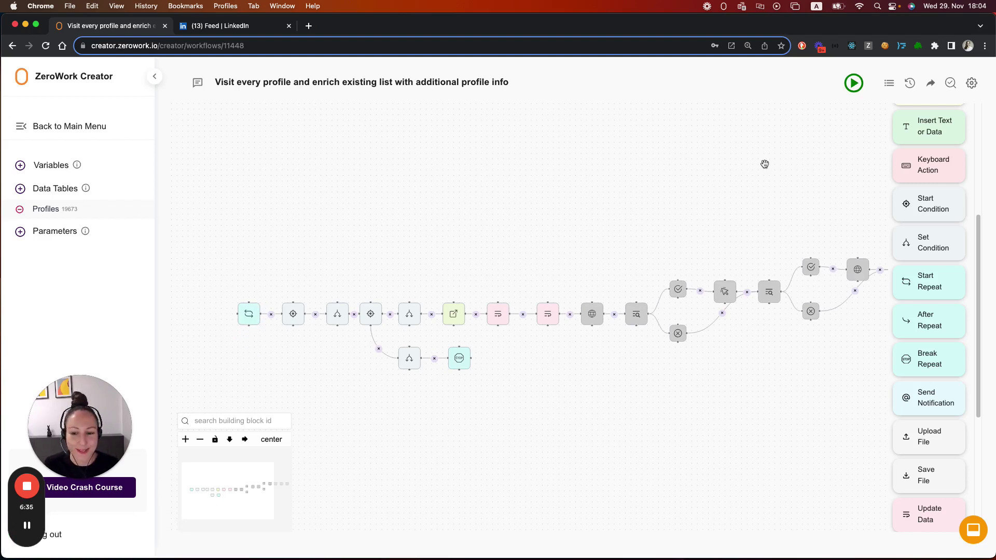
- Run the taskbot and check the log shows Break Repeat ending the loop early
{"action": "left_click", "coordinate": [852, 89]}
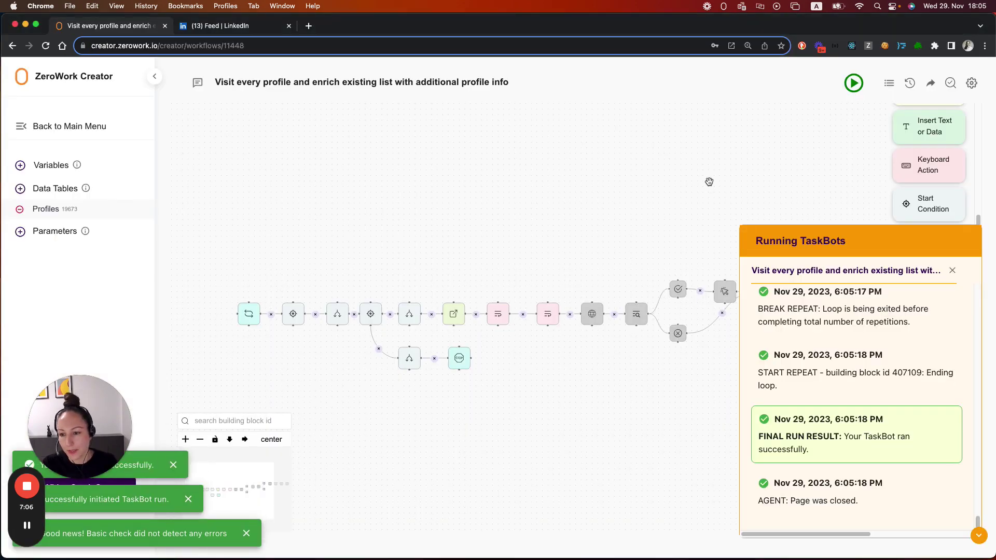
- Check the counter variable in Variables, then rerun the taskbot
{"action": "left_click", "coordinate": [57, 166]}
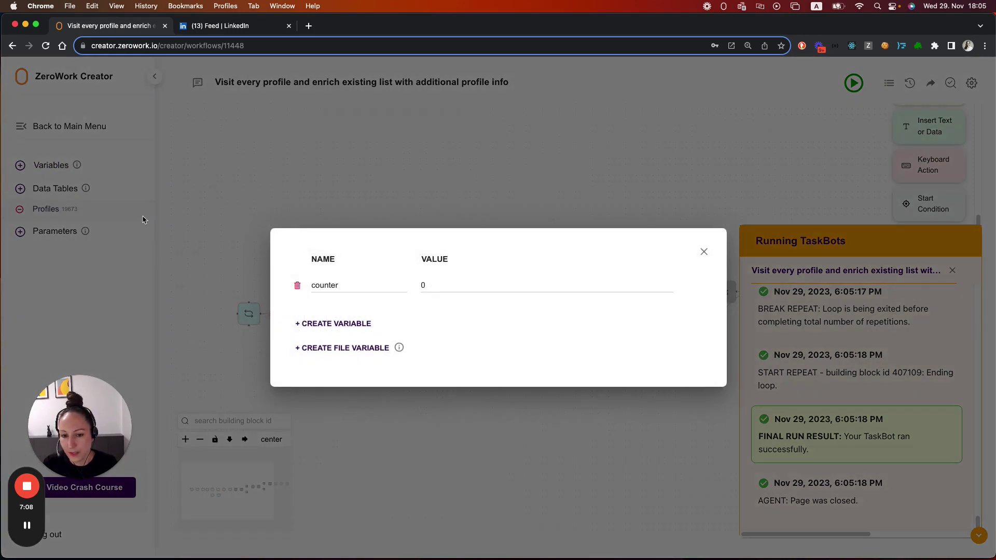
{"action": "left_click", "coordinate": [704, 251]}
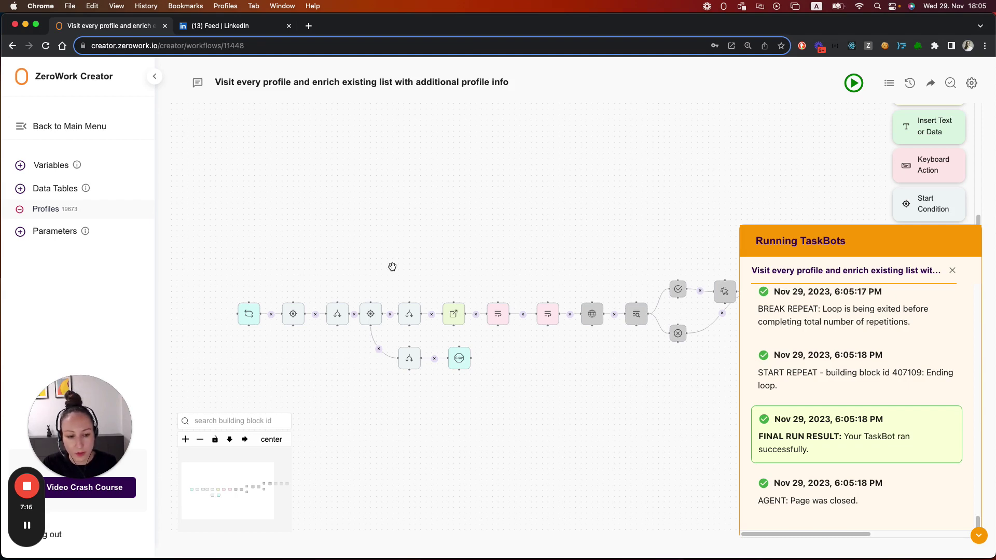
{"action": "left_click", "coordinate": [853, 83]}
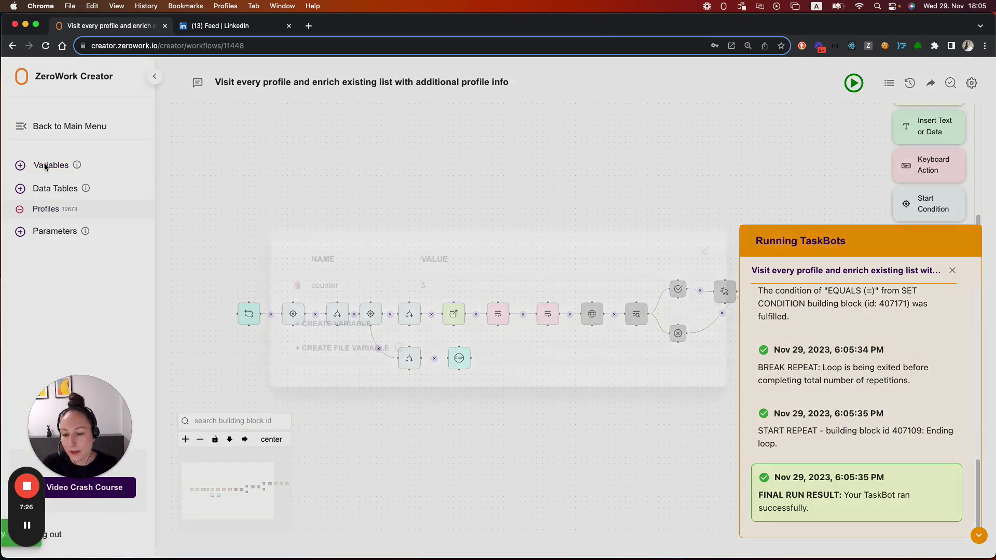
- Confirm counter now reads 3 and close the Running TaskBots log
{"action": "left_click", "coordinate": [48, 167]}
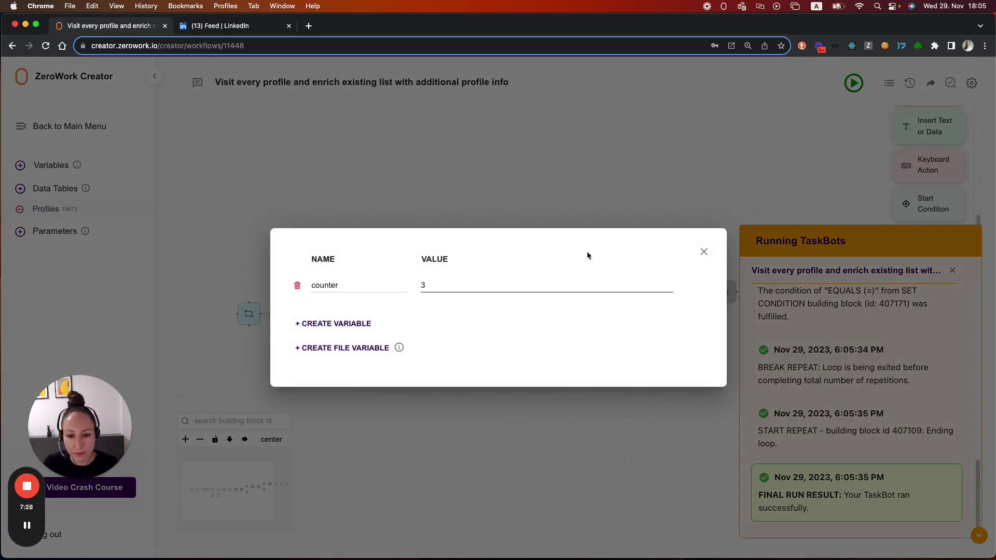
{"action": "left_click", "coordinate": [703, 252]}
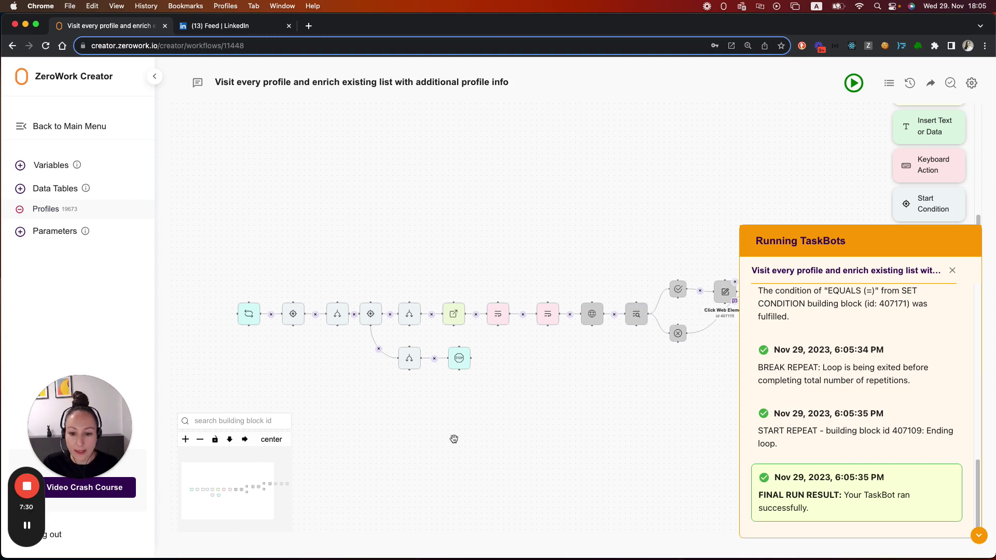
{"action": "left_click_drag", "start_coordinate": [498, 419], "coordinate": [502, 416]}
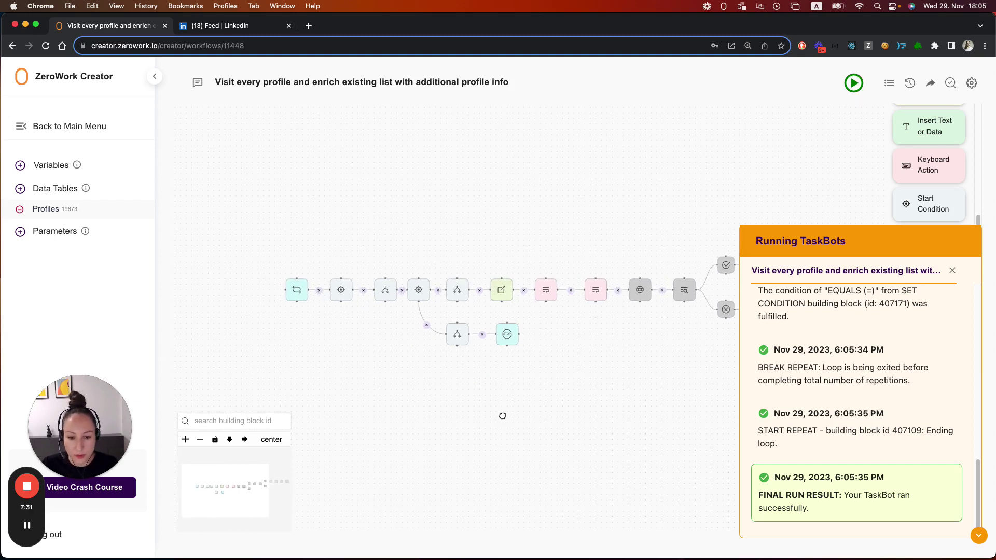
{"action": "left_click", "coordinate": [979, 536]}
{"action": "scroll", "coordinate": [933, 456], "scroll_direction": "down", "scroll_amount": 1}
{"action": "scroll", "coordinate": [933, 456], "scroll_direction": "down", "scroll_amount": 3}
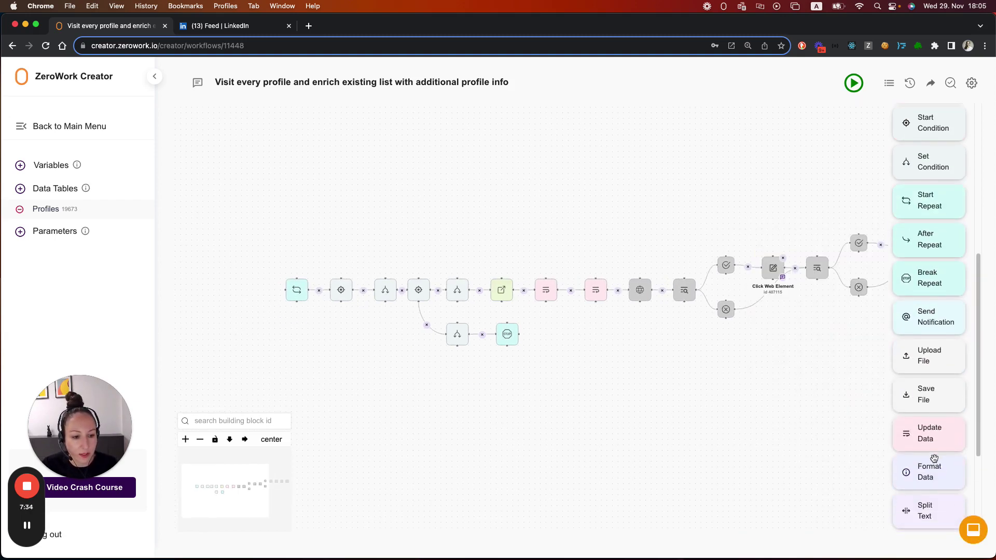
- Add an Update Data block left of the flow, set to '= (set equal…)' with value 0
{"action": "left_click_drag", "start_coordinate": [241, 299], "coordinate": [254, 278]}
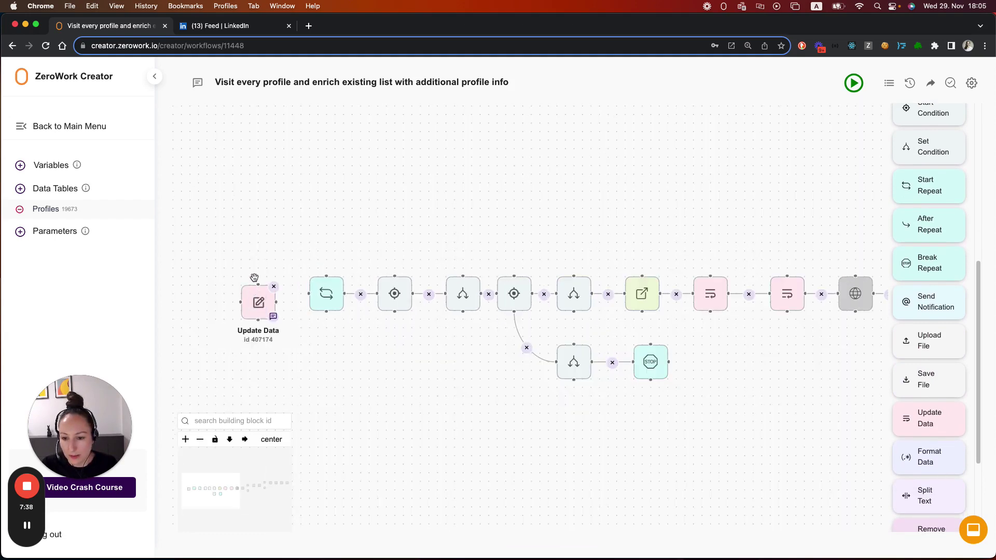
{"action": "left_click", "coordinate": [258, 292]}
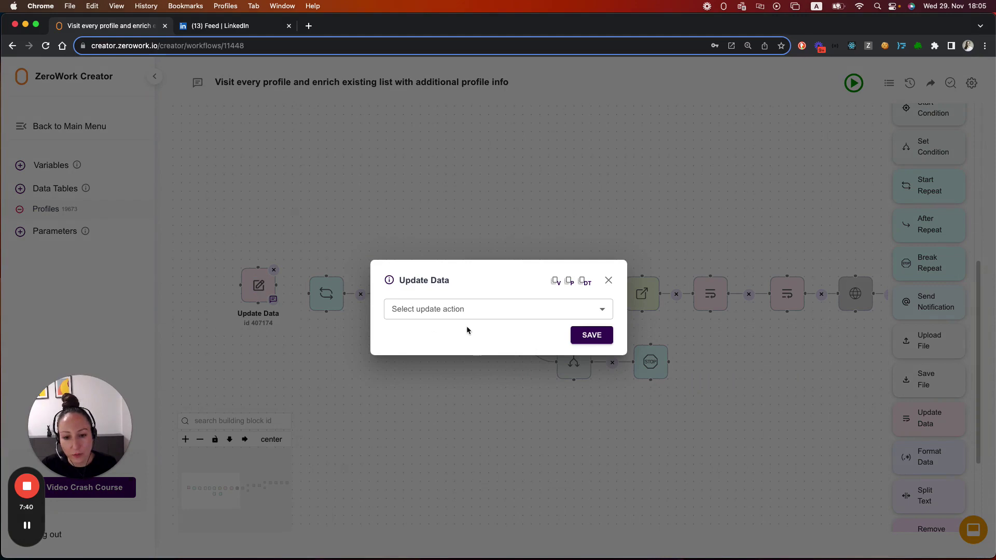
{"action": "left_click", "coordinate": [462, 309]}
{"action": "left_click", "coordinate": [447, 333]}
{"action": "left_click", "coordinate": [443, 292]}
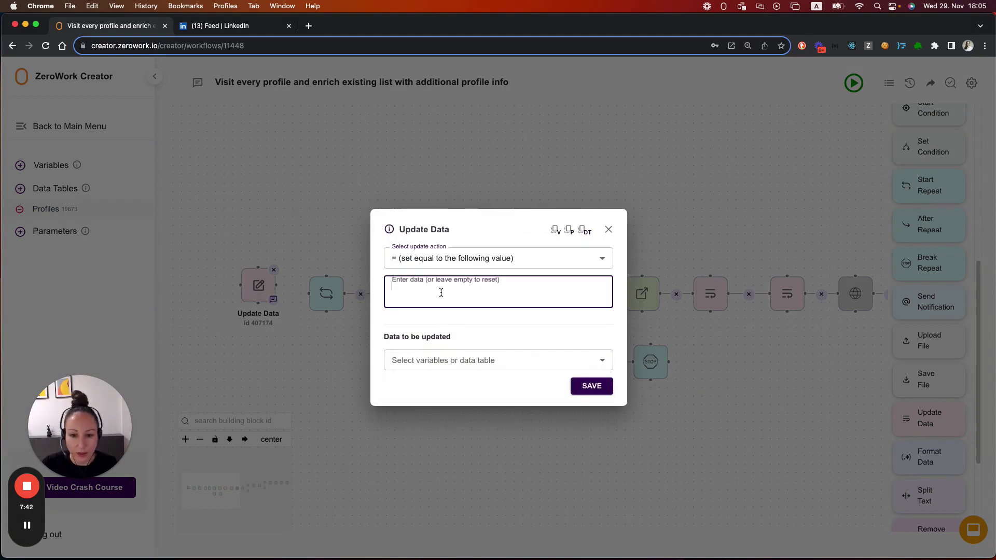
- Target Variables > counter, save the block, and connect it to Start Repeat
{"action": "left_click", "coordinate": [441, 360]}
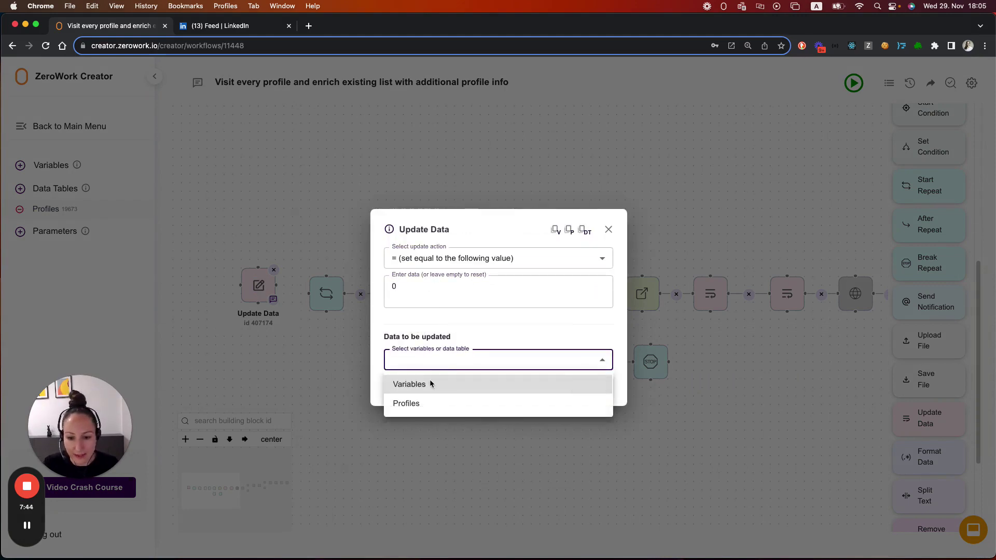
{"action": "left_click", "coordinate": [429, 380]}
{"action": "left_click", "coordinate": [429, 380]}
{"action": "left_click", "coordinate": [426, 400]}
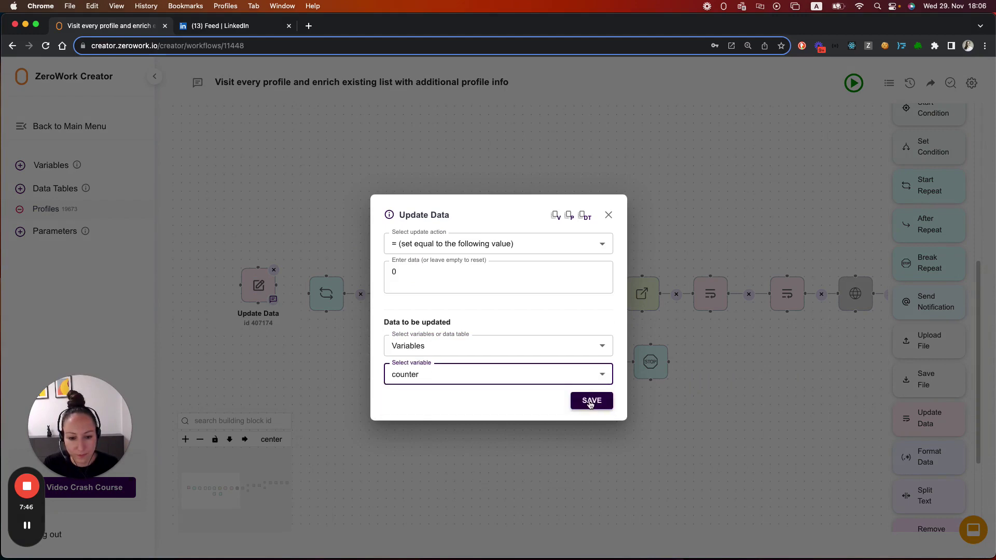
{"action": "left_click", "coordinate": [590, 401]}
{"action": "left_click", "coordinate": [608, 217]}
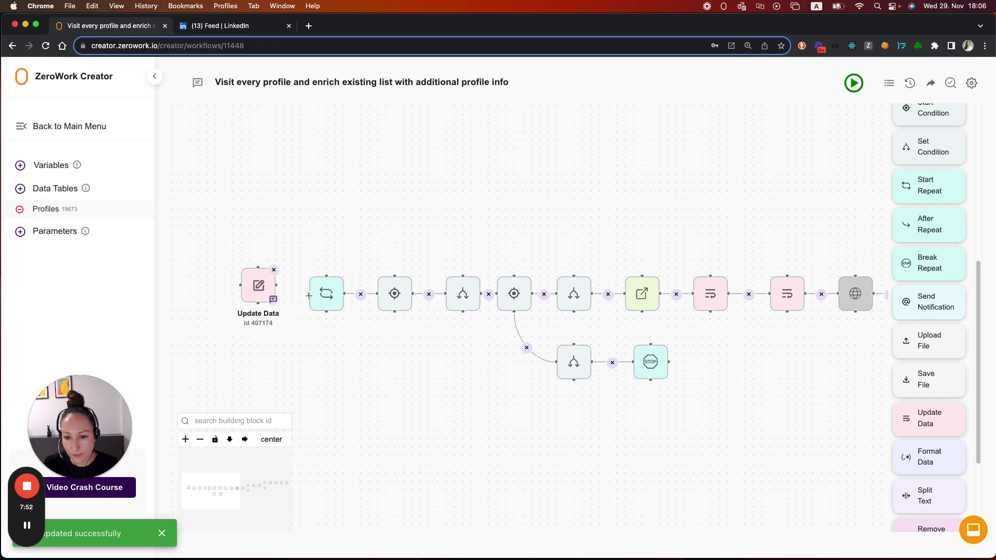
{"action": "left_click_drag", "start_coordinate": [308, 296], "coordinate": [310, 294]}
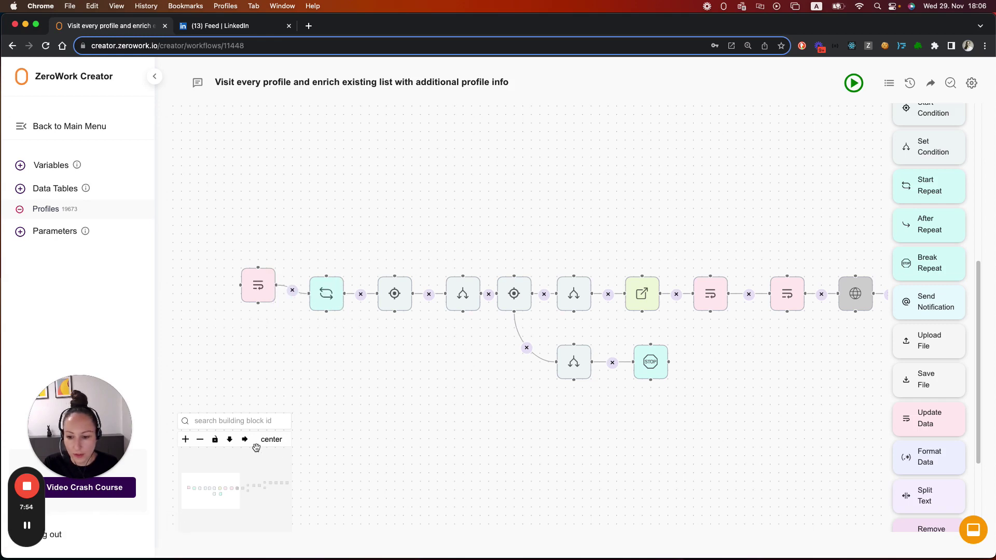